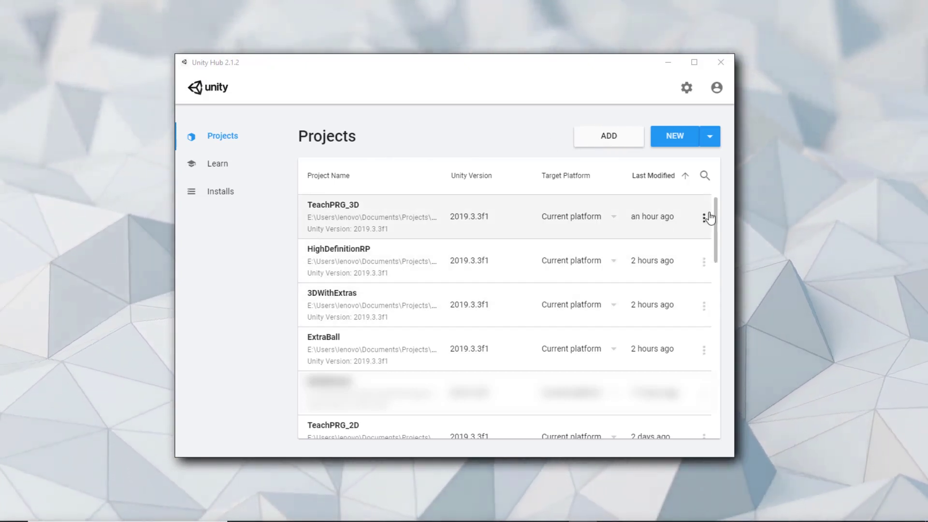
Start a new project using Unity version 2019.3.3f1.
{"action": "scroll", "coordinate": [715, 236], "scroll_direction": "down", "scroll_amount": 5}
{"action": "scroll", "coordinate": [716, 257], "scroll_direction": "up", "scroll_amount": 5}
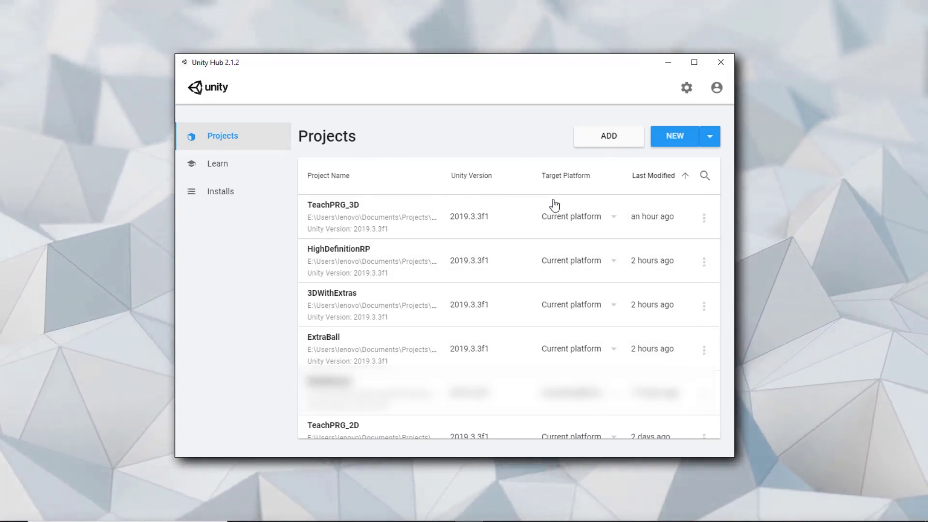
{"action": "left_click", "coordinate": [714, 143]}
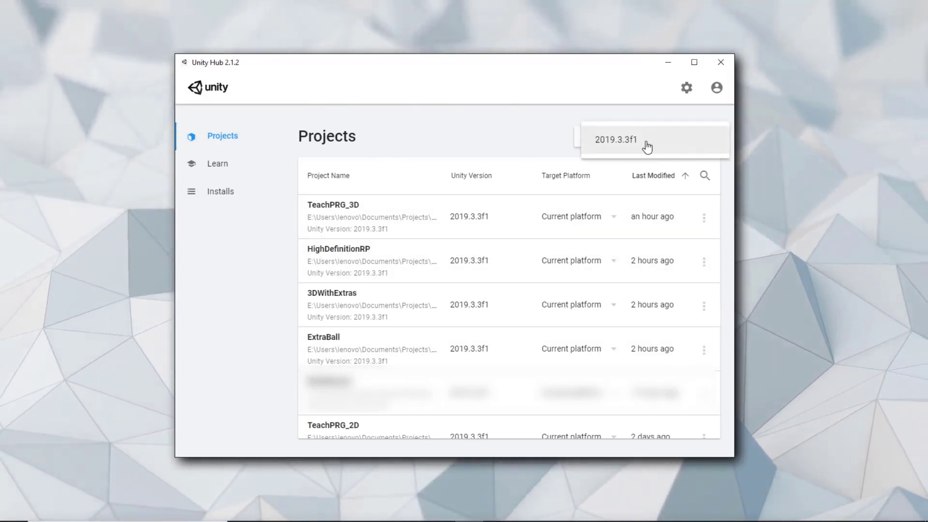
{"action": "left_click", "coordinate": [644, 114]}
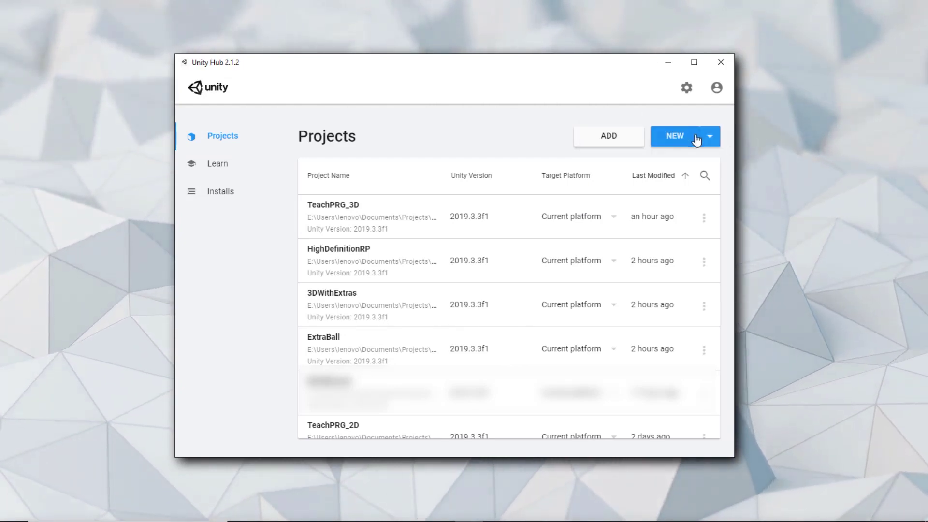
{"action": "left_click", "coordinate": [710, 139]}
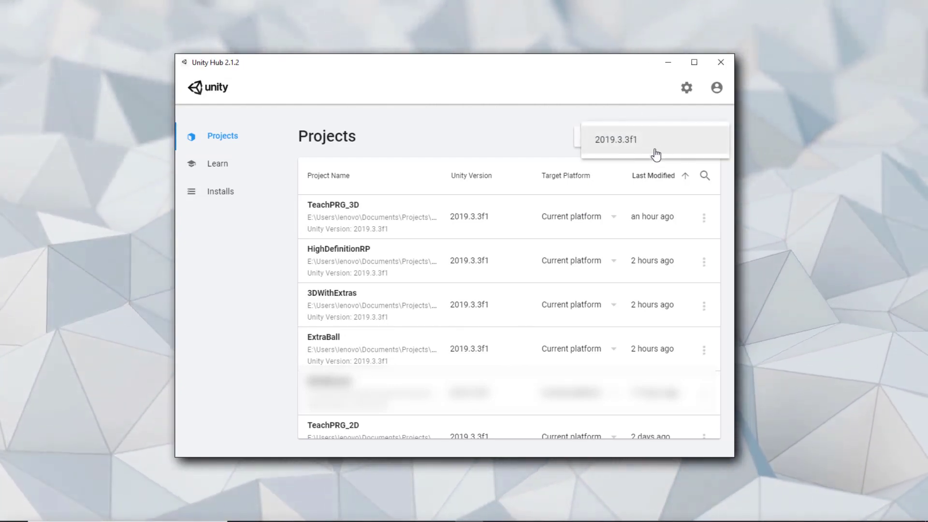
{"action": "left_click", "coordinate": [645, 143]}
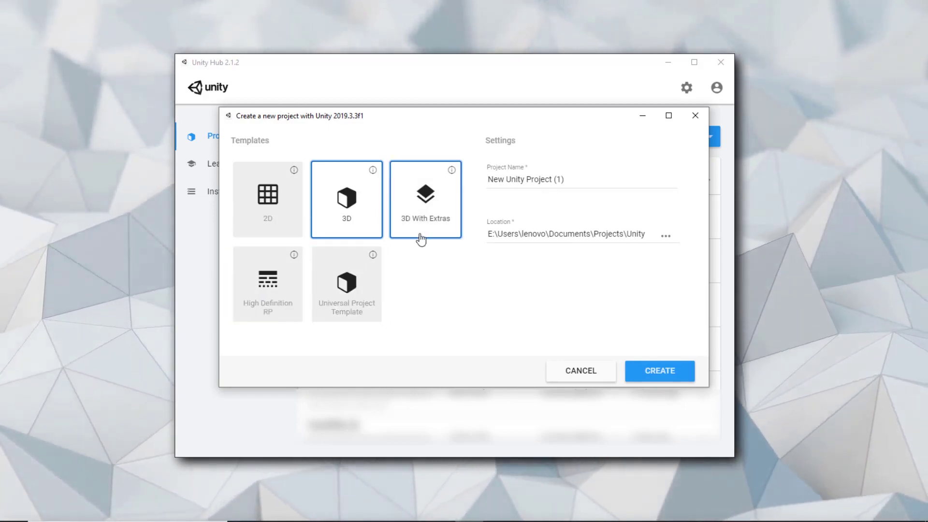
Choose the 3D template for the new project, keeping the default location.
{"action": "left_click", "coordinate": [301, 234]}
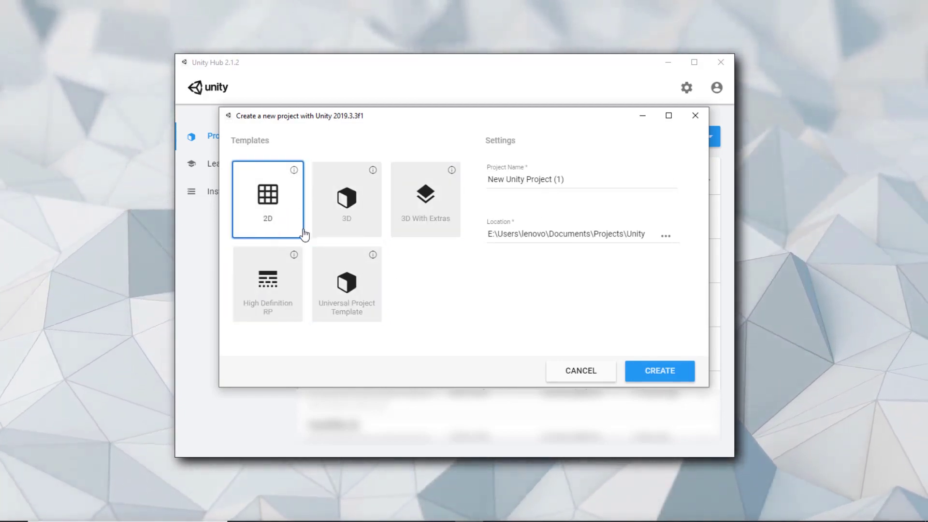
{"action": "left_click", "coordinate": [336, 228]}
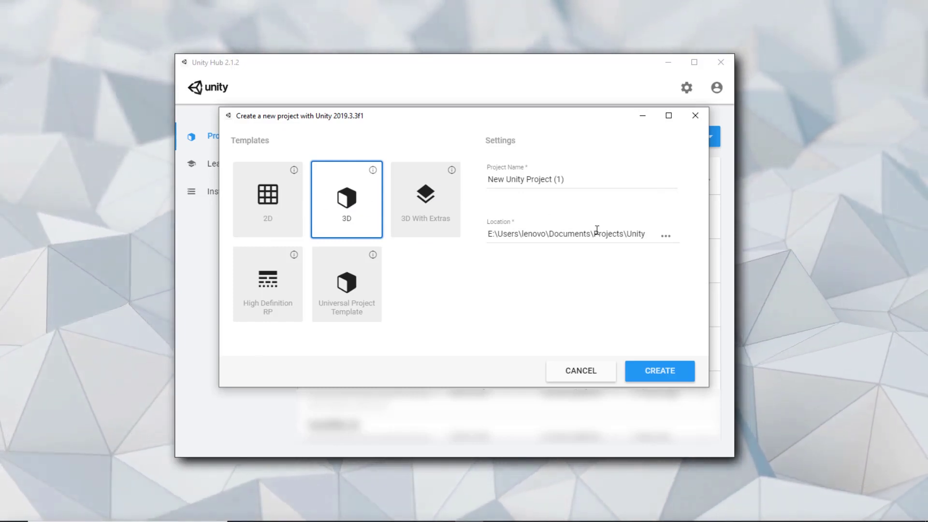
{"action": "left_click_drag", "start_coordinate": [488, 234], "coordinate": [640, 233]}
{"action": "left_click", "coordinate": [572, 228]}
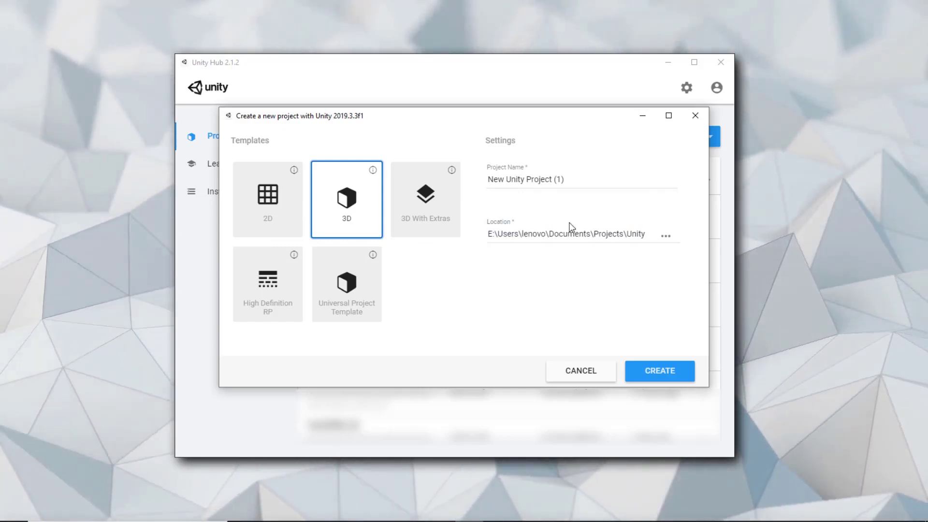
Name the project MyFirstProject and create it.
{"action": "left_click", "coordinate": [569, 180]}
{"action": "key", "text": "ctrl+a"}
{"action": "type", "text": "My"}
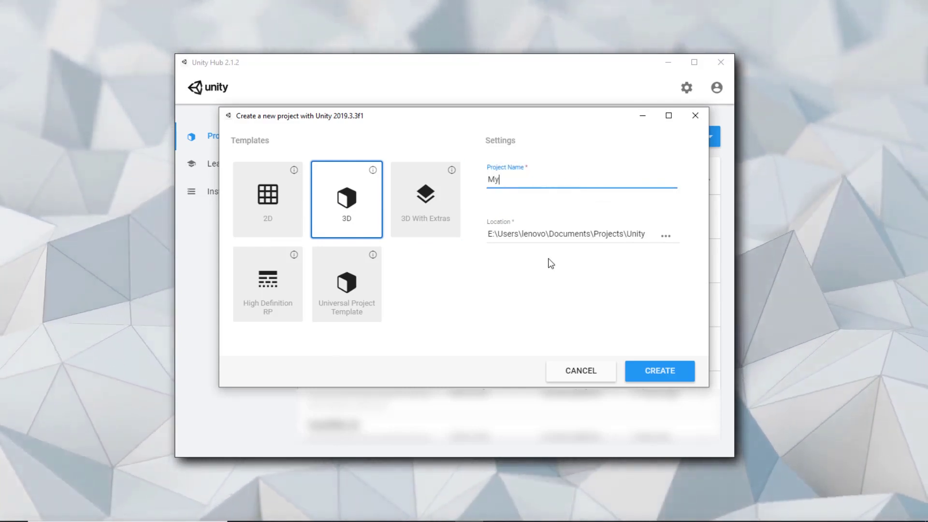
{"action": "type", "text": "FirstPro"}
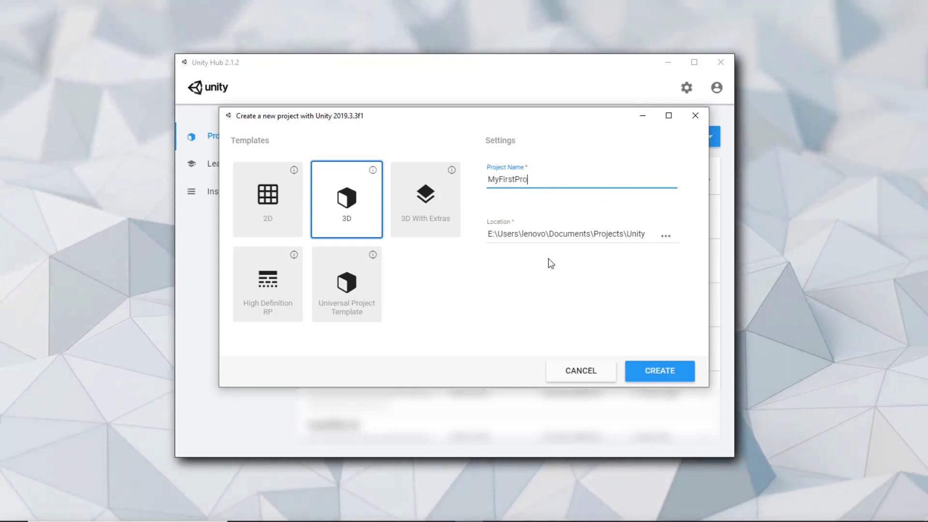
{"action": "type", "text": "ject"}
{"action": "left_click", "coordinate": [547, 263]}
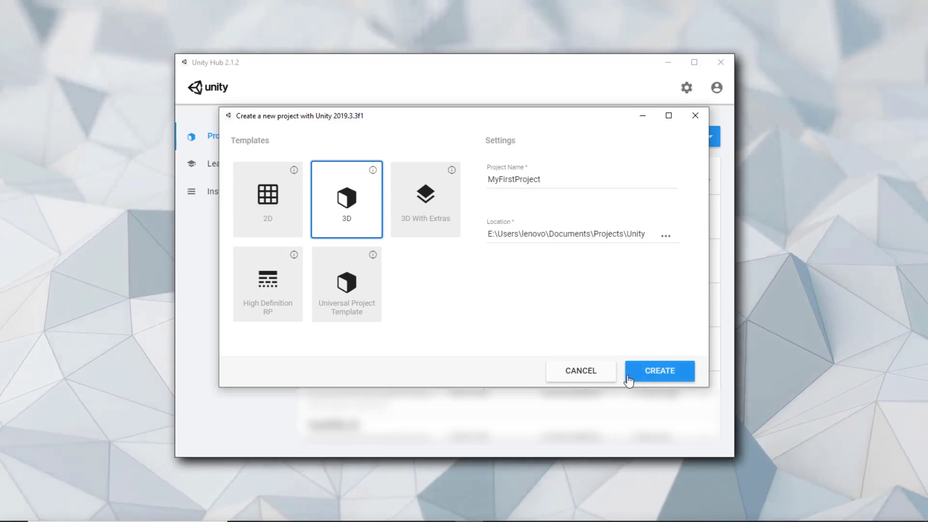
{"action": "left_click", "coordinate": [655, 377]}
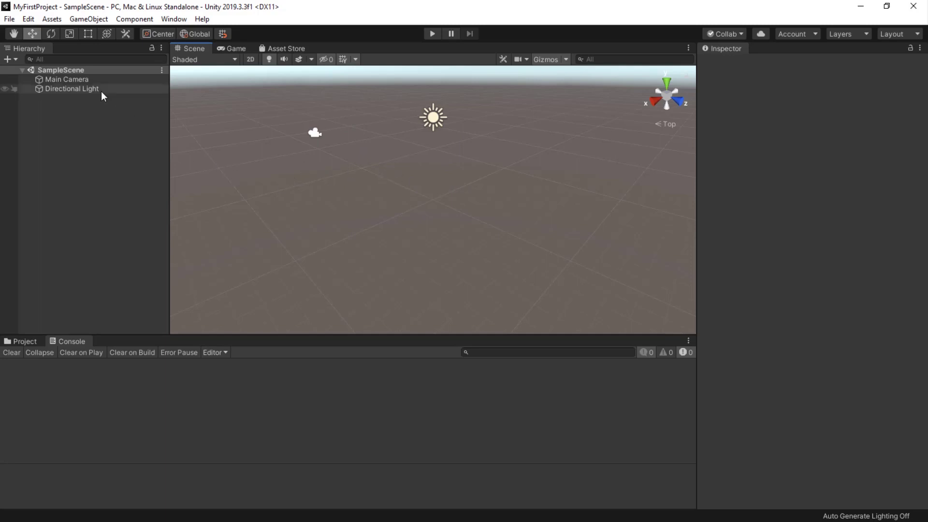
Inspect the components of the Main Camera and the Directional Light, and clear the selection.
{"action": "left_click", "coordinate": [86, 80]}
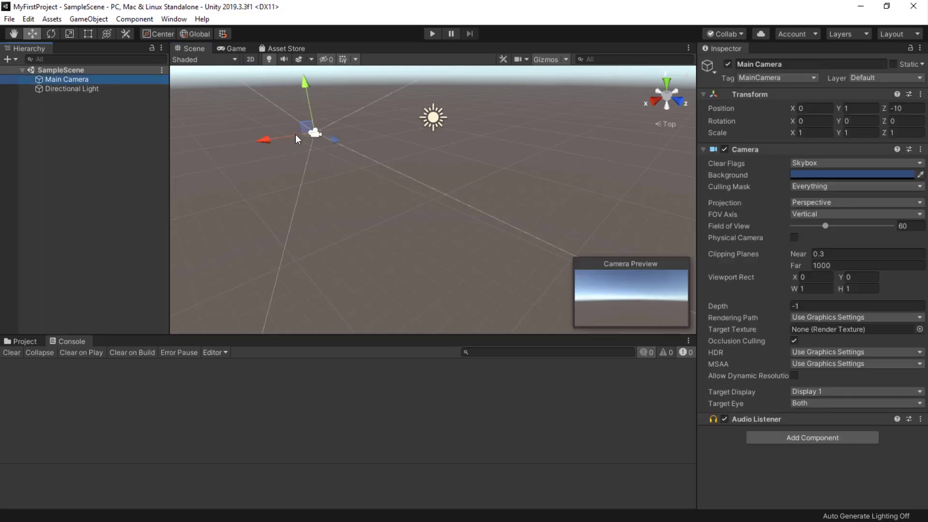
{"action": "left_click", "coordinate": [97, 88]}
{"action": "left_click", "coordinate": [153, 107]}
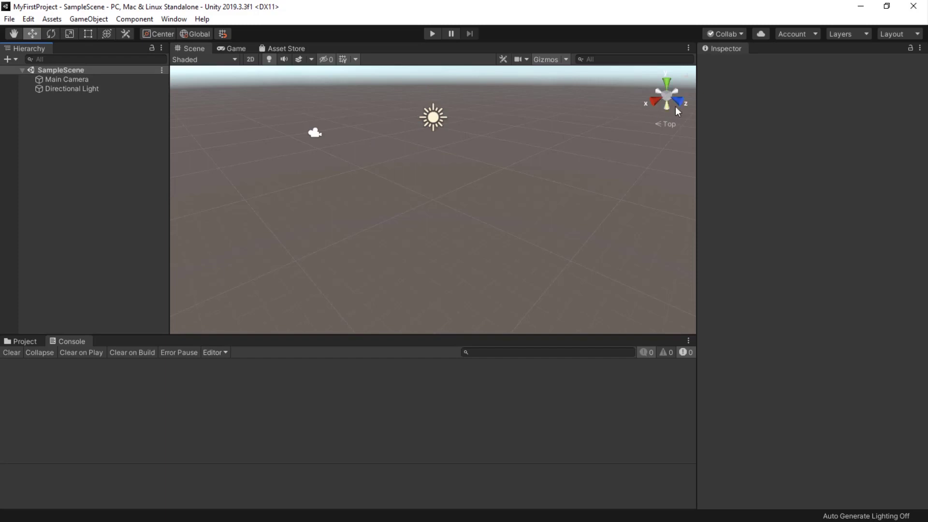
View the scene along different axes using the orientation gizmo, finishing on the top view.
{"action": "left_click", "coordinate": [667, 84]}
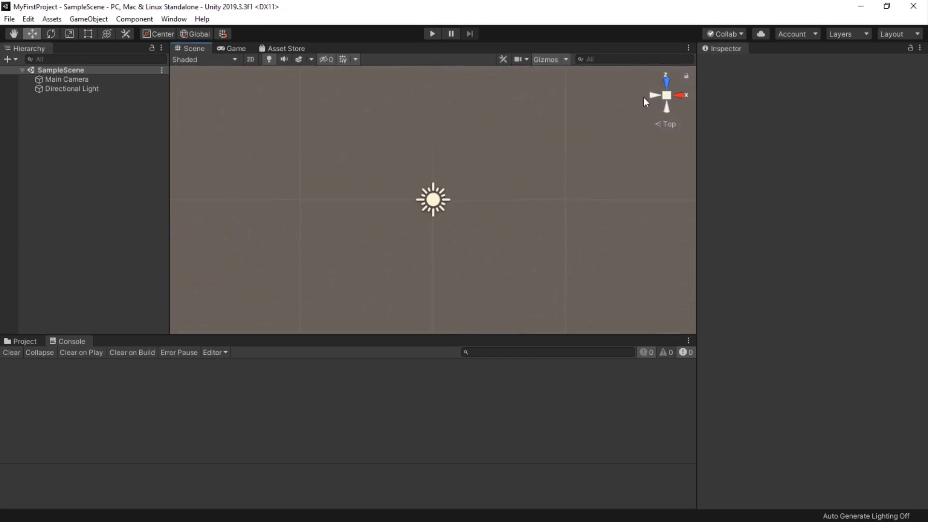
{"action": "left_click", "coordinate": [650, 96]}
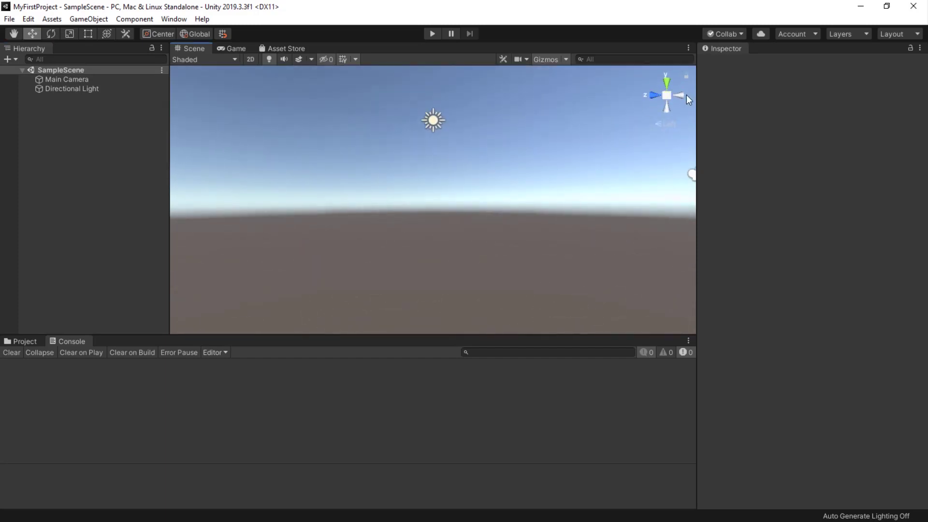
{"action": "left_click", "coordinate": [686, 95]}
{"action": "left_click", "coordinate": [667, 81]}
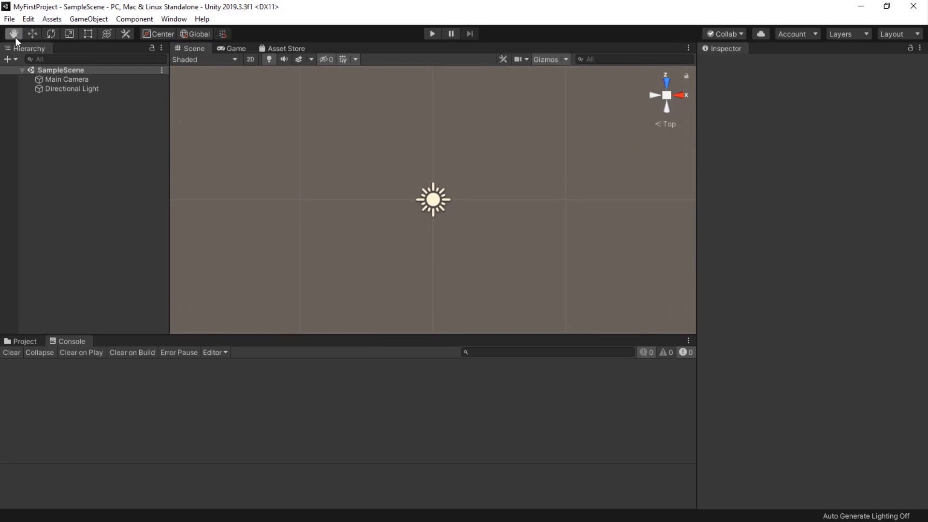
Pan around the scene from above with the Hand tool.
{"action": "left_click_drag", "start_coordinate": [447, 207], "coordinate": [474, 213]}
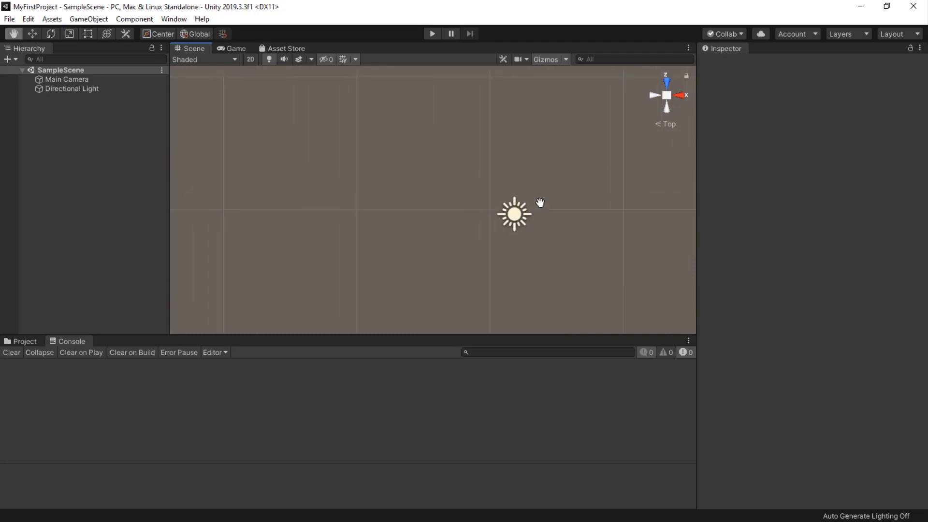
{"action": "left_click_drag", "start_coordinate": [540, 202], "coordinate": [361, 92]}
{"action": "left_click_drag", "start_coordinate": [428, 136], "coordinate": [460, 195]}
{"action": "left_click_drag", "start_coordinate": [290, 165], "coordinate": [344, 106]}
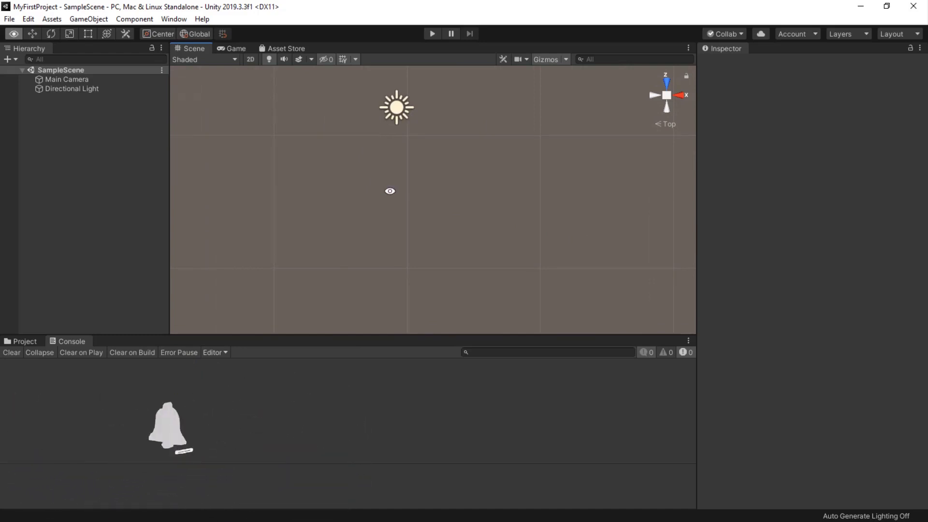
Orbit the scene out of the top view to an angled perspective showing the camera and light.
{"action": "key", "text": "alt"}
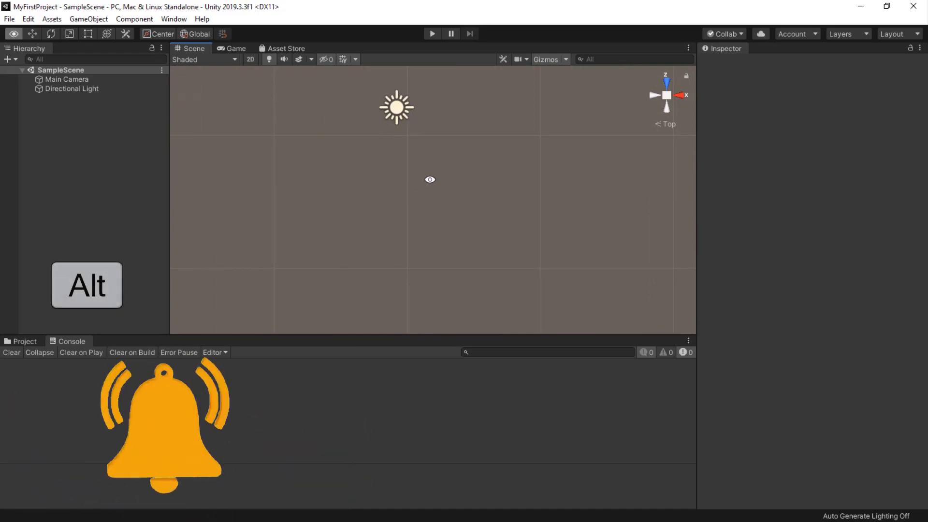
{"action": "left_click_drag", "start_coordinate": [498, 195], "coordinate": [470, 137], "text": "alt"}
{"action": "left_click_drag", "start_coordinate": [438, 109], "coordinate": [446, 91], "text": "alt"}
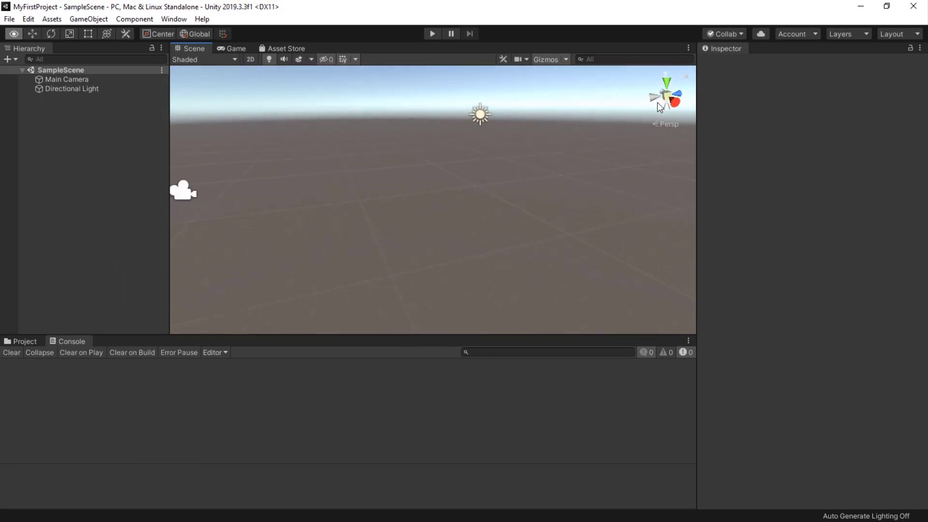
{"action": "left_click_drag", "start_coordinate": [562, 138], "coordinate": [333, 150], "text": "alt"}
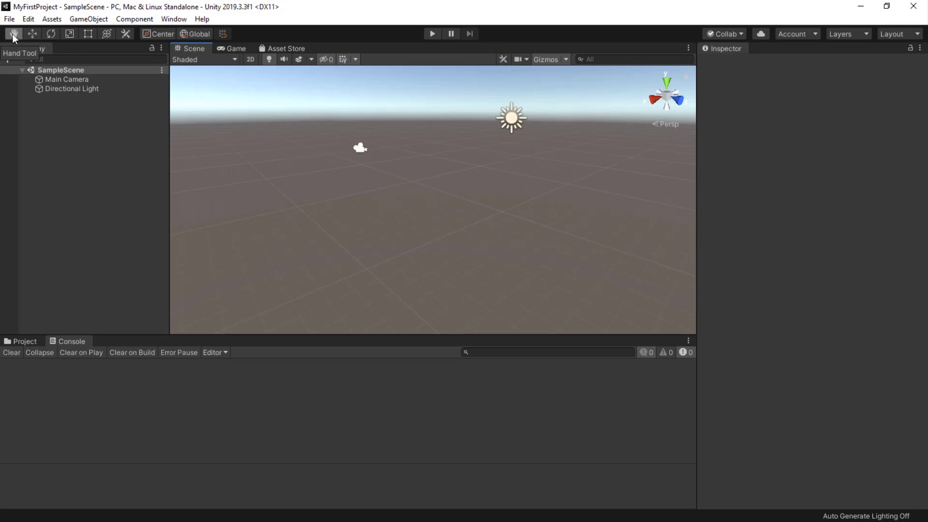
Cycle through the Scale, Hand, Move and Rotate tools, finishing on the Hand tool.
{"action": "key", "text": "r"}
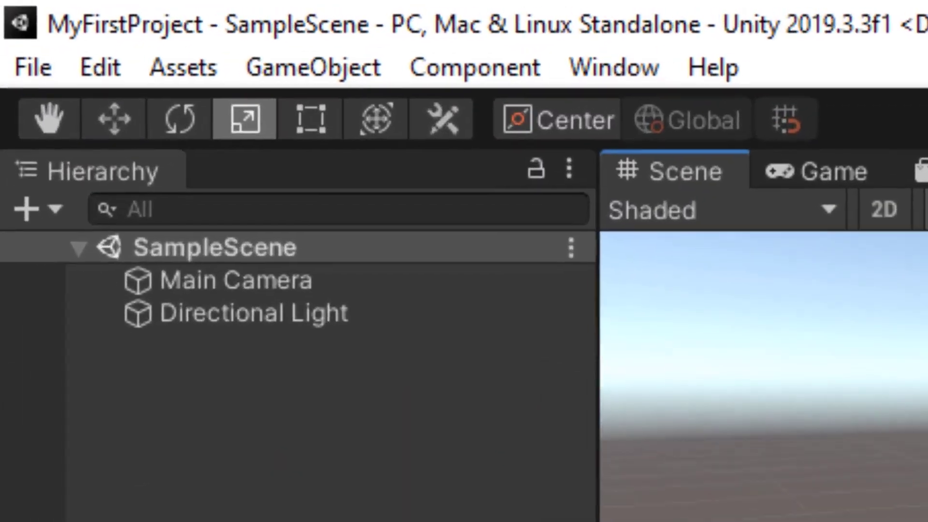
{"action": "key", "text": "q"}
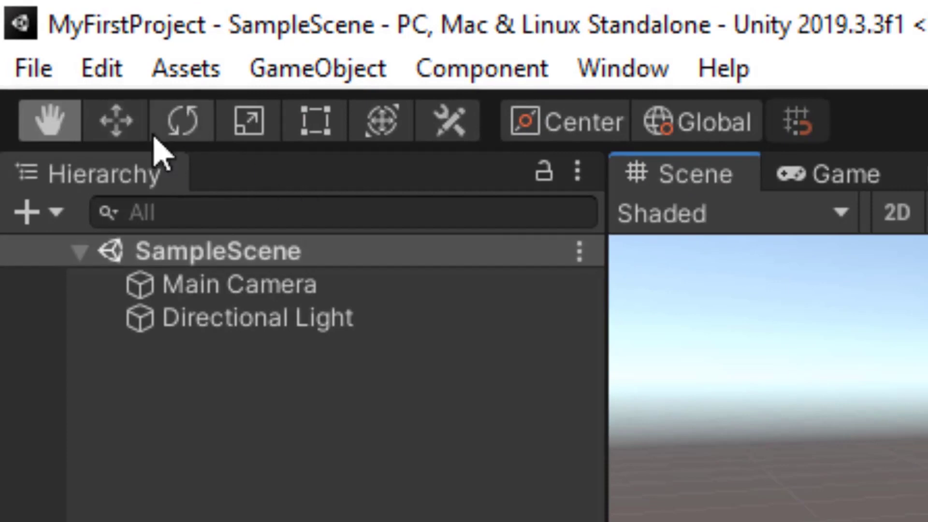
{"action": "key", "text": "w"}
{"action": "key", "text": "e"}
{"action": "key", "text": "r"}
{"action": "key", "text": "q"}
{"action": "key", "text": "w"}
{"action": "key", "text": "e"}
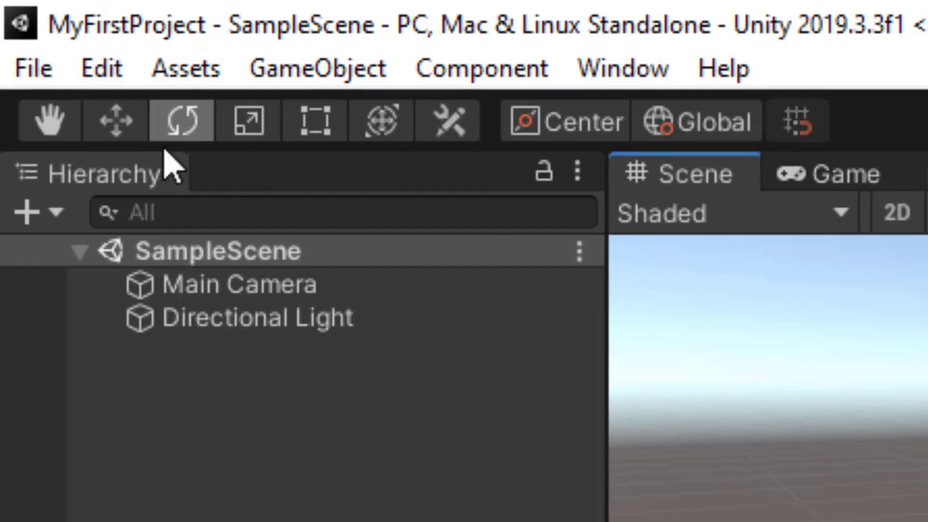
{"action": "key", "text": "q"}
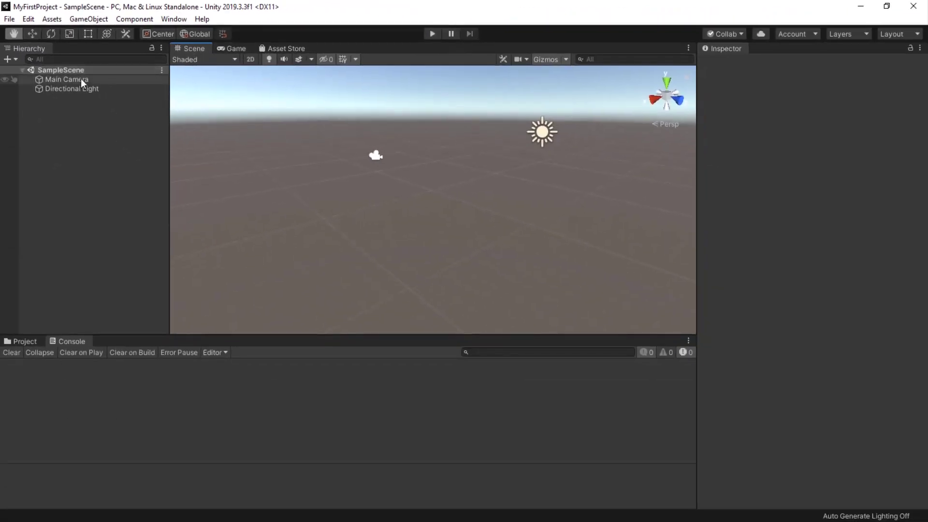
Select the Main Camera and compare the Scene view with the Game view from several angles, ending with nothing selected in the Game view.
{"action": "left_click", "coordinate": [290, 284]}
{"action": "left_click", "coordinate": [236, 49]}
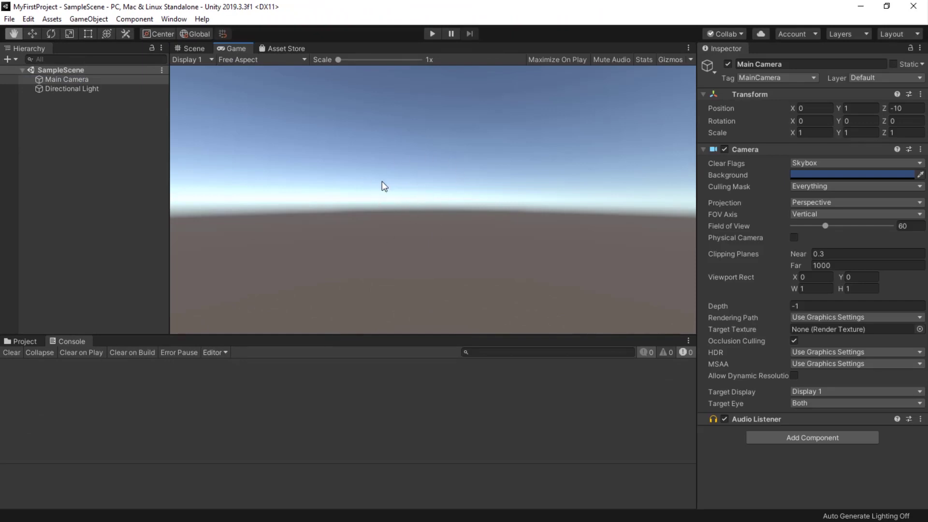
{"action": "left_click", "coordinate": [196, 48]}
{"action": "left_click_drag", "start_coordinate": [295, 164], "coordinate": [415, 162], "text": "alt"}
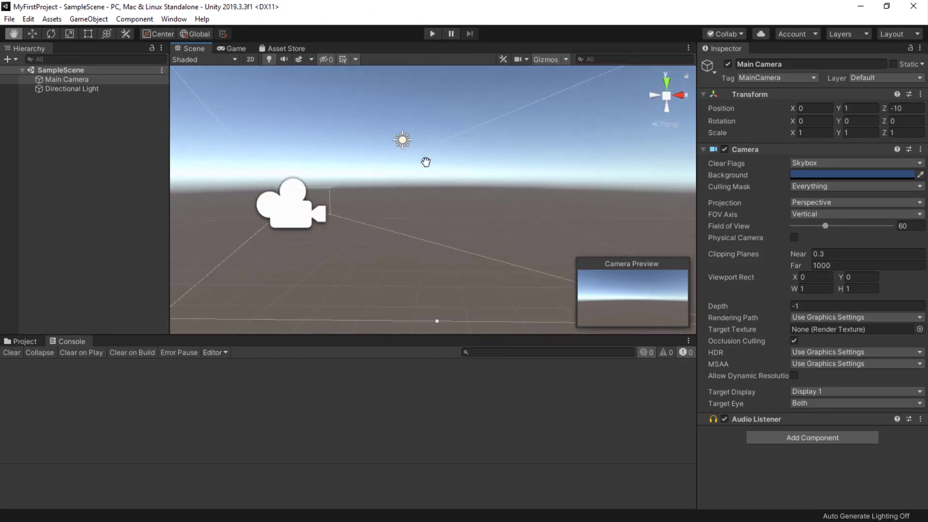
{"action": "left_click", "coordinate": [222, 50]}
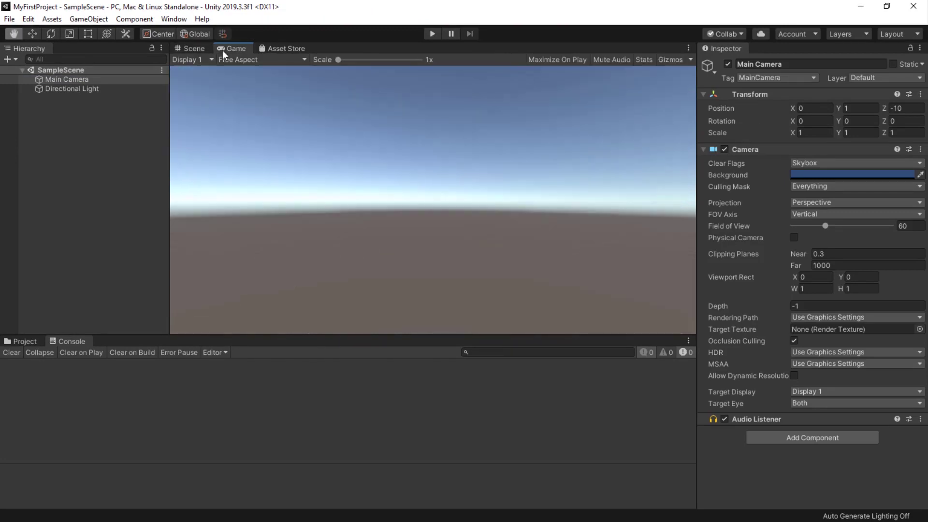
{"action": "left_click", "coordinate": [192, 50]}
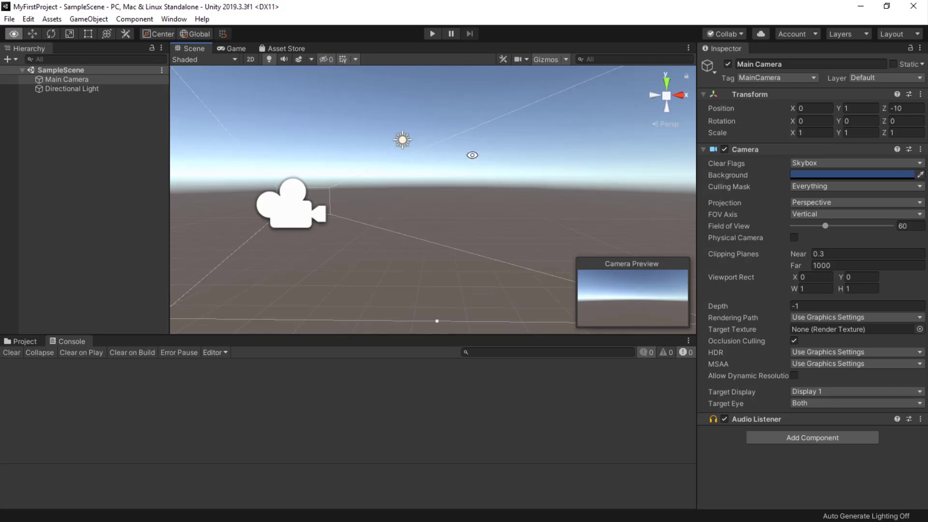
{"action": "left_click_drag", "start_coordinate": [472, 153], "coordinate": [181, 213], "text": "alt"}
{"action": "left_click", "coordinate": [106, 159]}
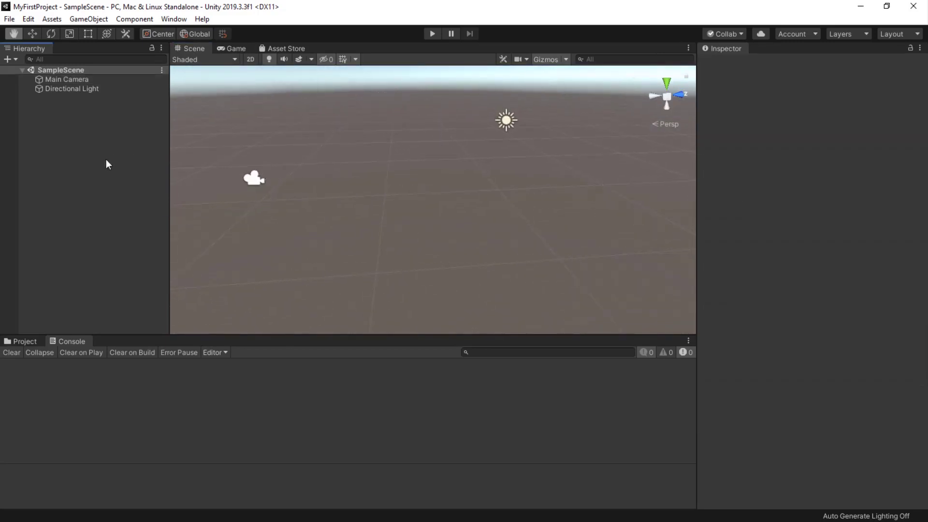
{"action": "left_click", "coordinate": [231, 49]}
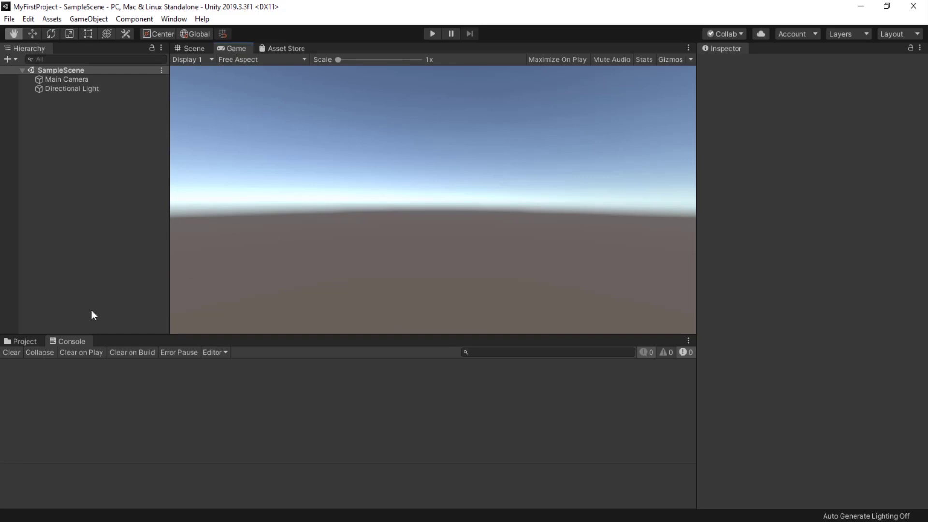
Show the project assets and create a folder in Assets with the default name New Folder.
{"action": "left_click", "coordinate": [16, 342]}
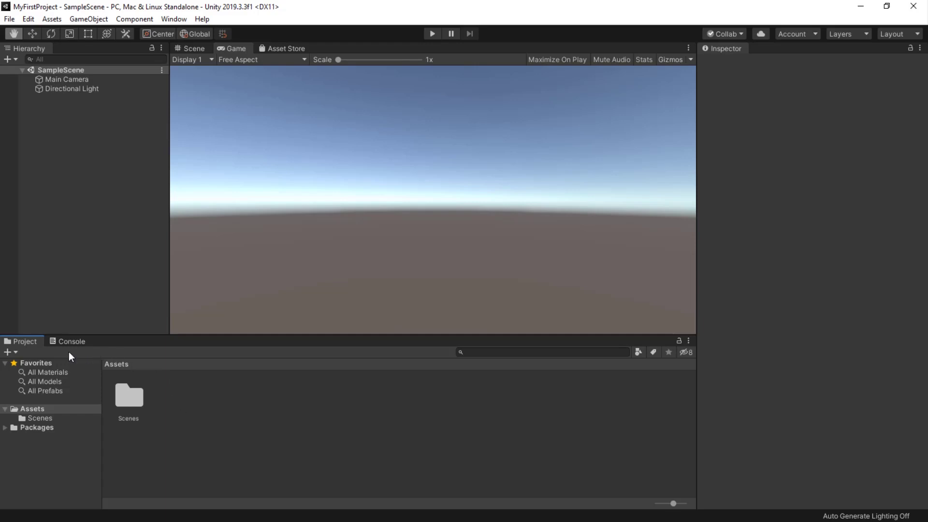
{"action": "left_click", "coordinate": [8, 352]}
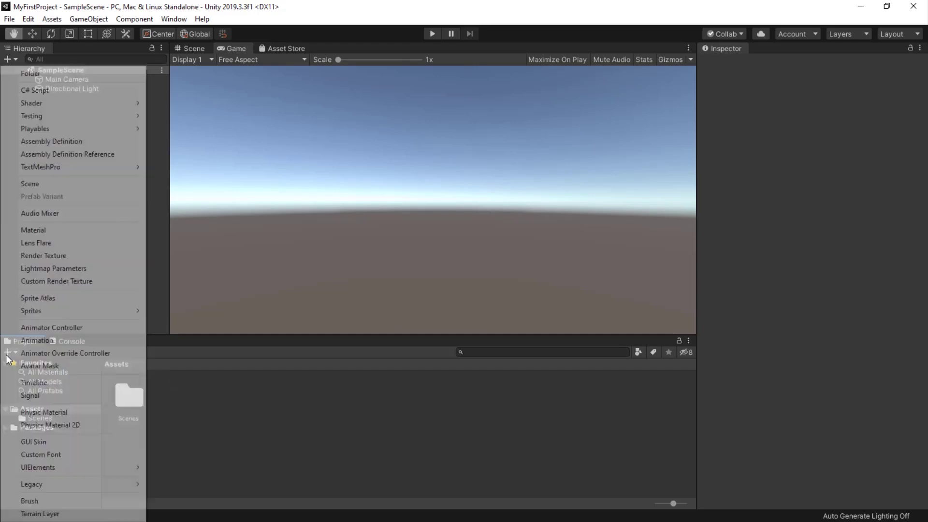
{"action": "left_click", "coordinate": [53, 73]}
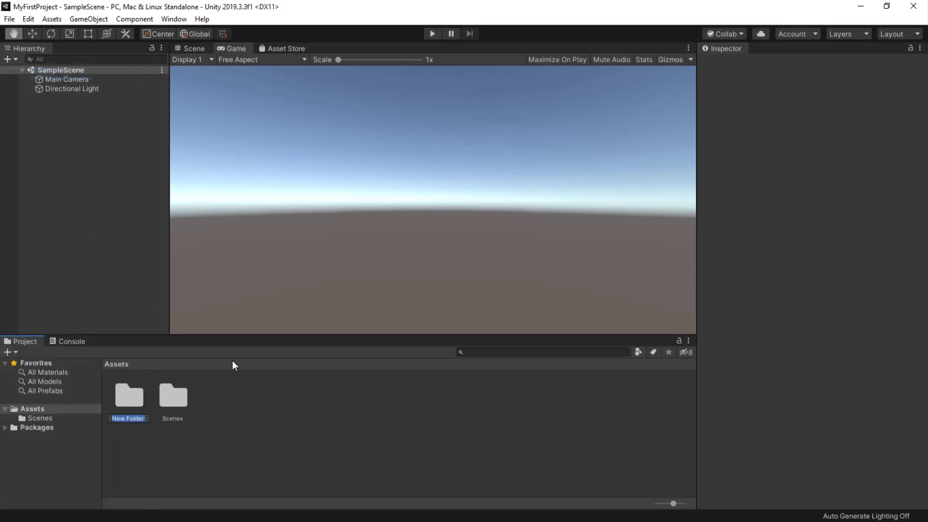
{"action": "key", "text": "Return"}
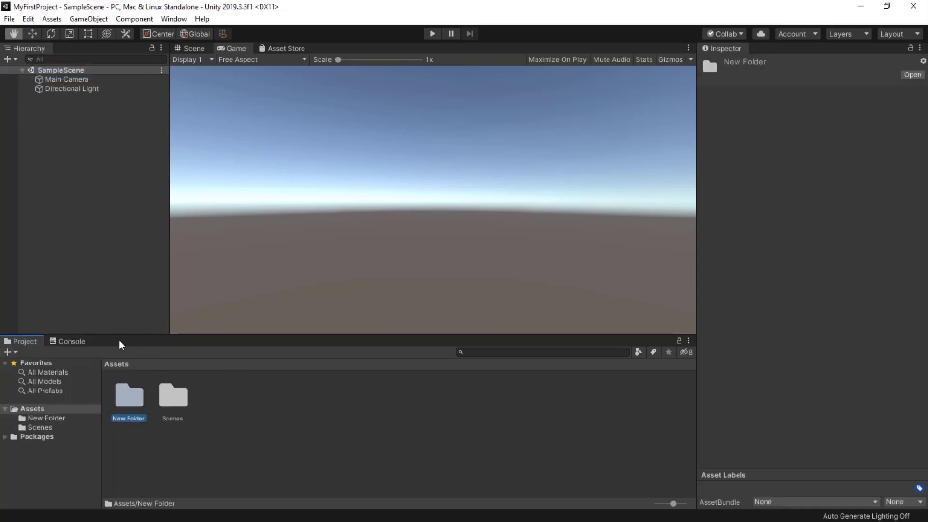
Create a C# script with the default name NewBehaviourScript inside New Folder.
{"action": "left_click", "coordinate": [11, 352]}
{"action": "left_click", "coordinate": [40, 90]}
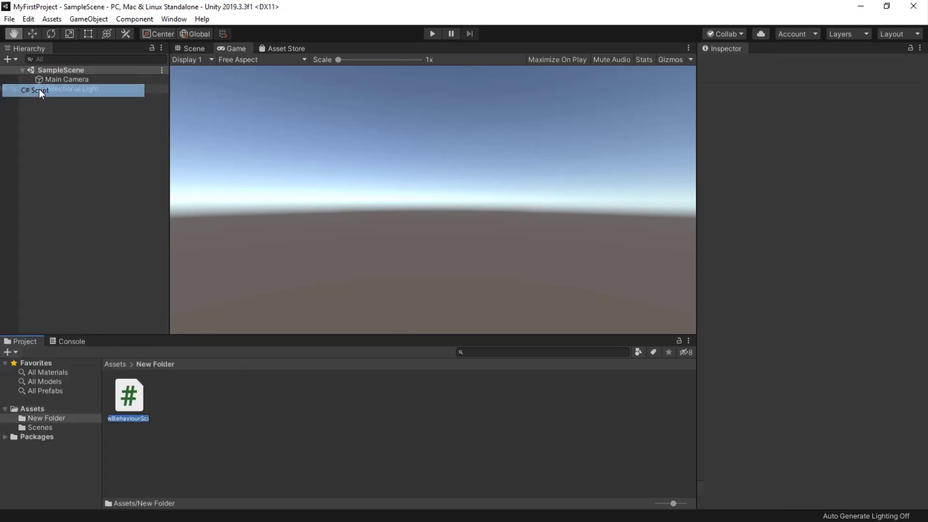
{"action": "key", "text": "Return"}
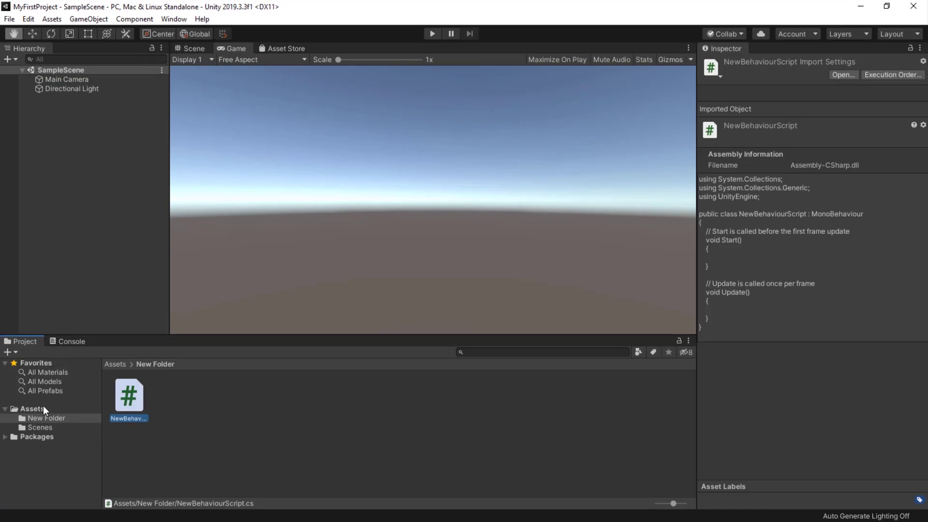
Delete New Folder together with its script from the project's Assets.
{"action": "right_click", "coordinate": [36, 419]}
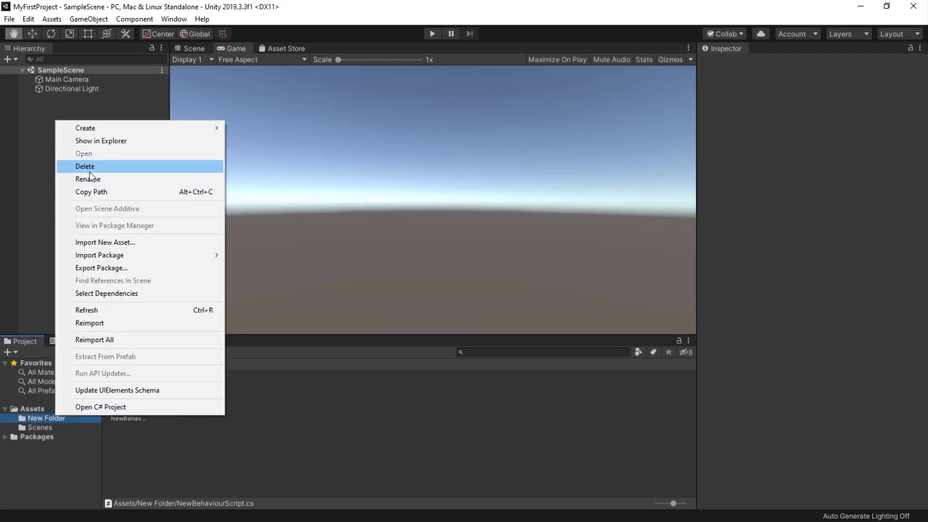
{"action": "left_click", "coordinate": [96, 167]}
{"action": "left_click", "coordinate": [497, 290]}
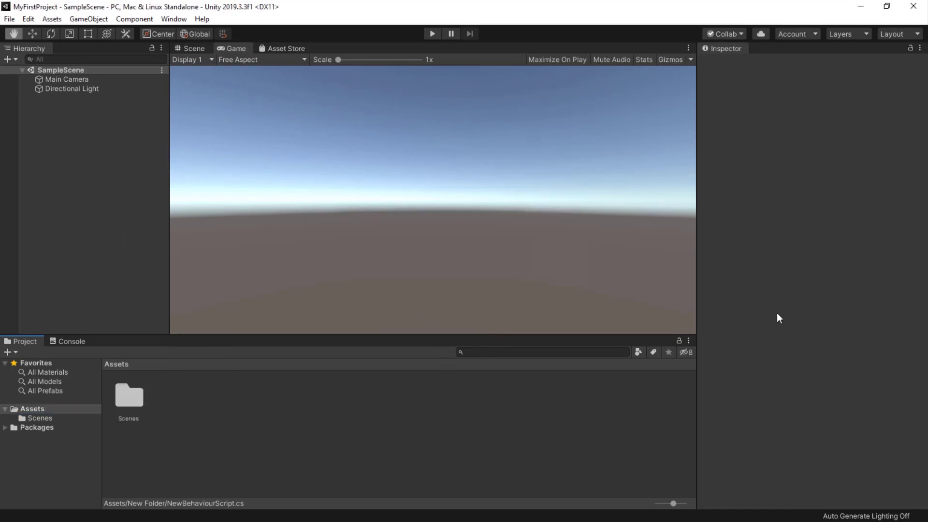
Select the Main Camera, browse the component categories and add an Audio Echo Filter component to it.
{"action": "left_click", "coordinate": [82, 79]}
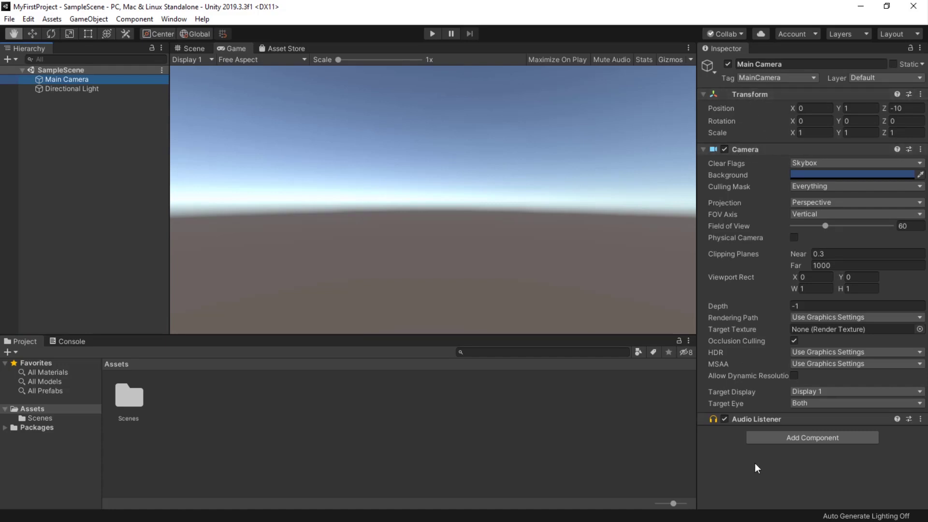
{"action": "left_click", "coordinate": [832, 439]}
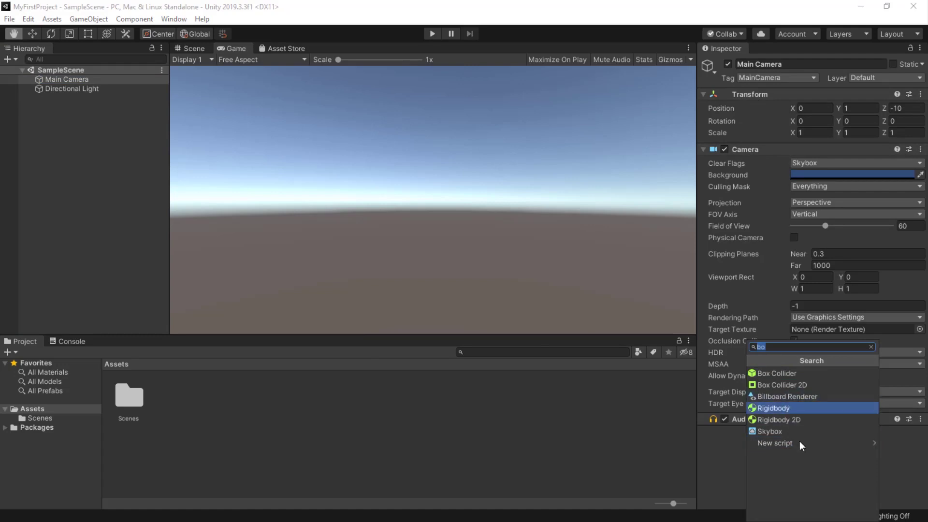
{"action": "left_click", "coordinate": [871, 347]}
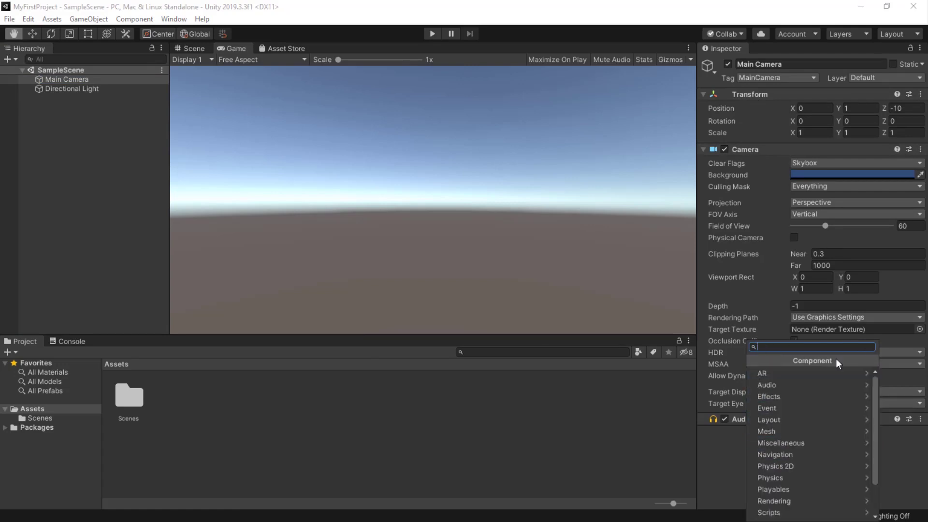
{"action": "scroll", "coordinate": [789, 417], "scroll_direction": "down", "scroll_amount": 2}
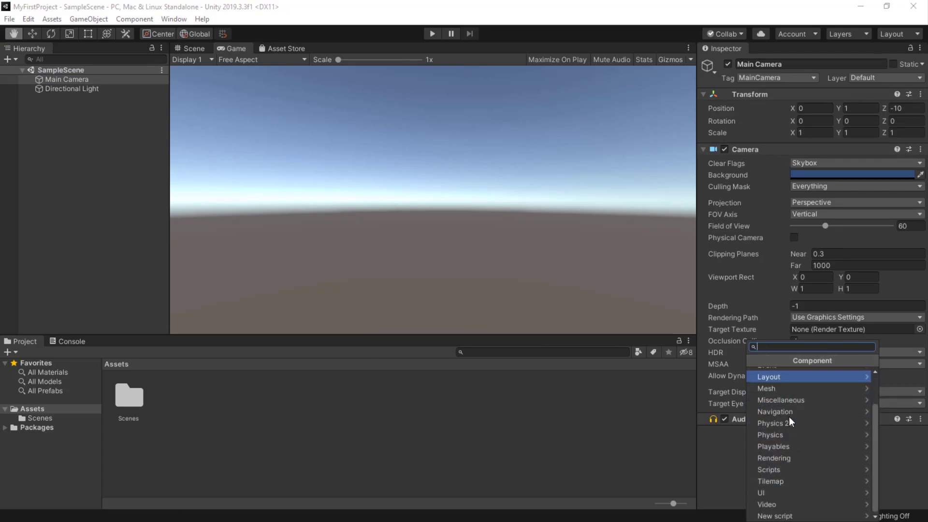
{"action": "scroll", "coordinate": [789, 418], "scroll_direction": "up", "scroll_amount": 2}
{"action": "left_click", "coordinate": [789, 420]}
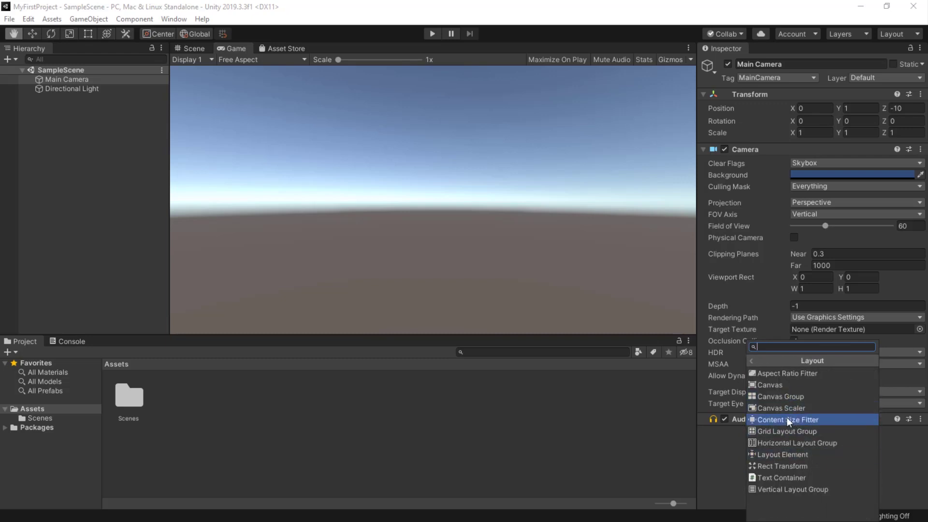
{"action": "left_click", "coordinate": [756, 361]}
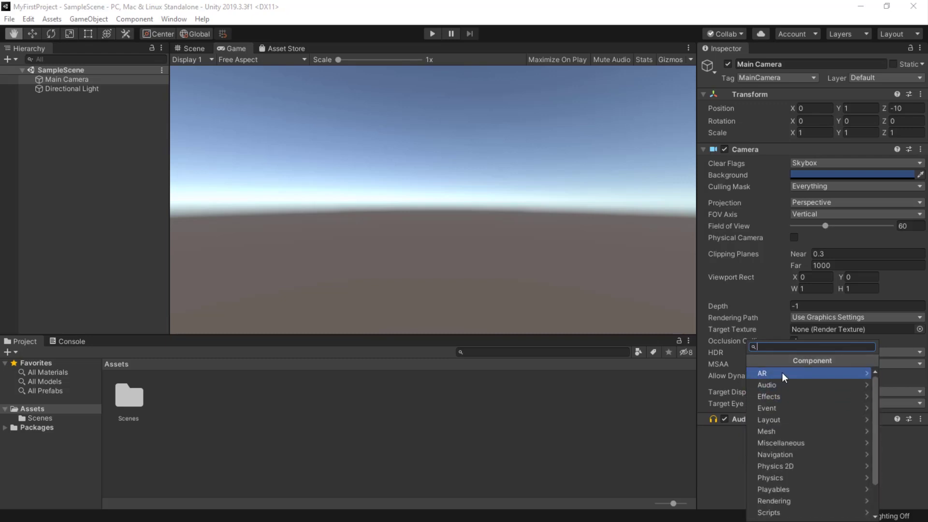
{"action": "left_click", "coordinate": [773, 384]}
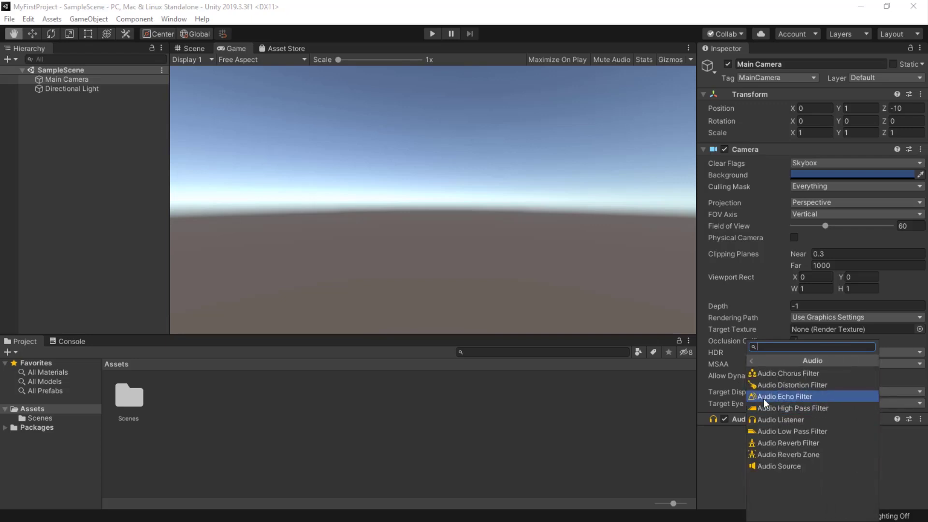
{"action": "left_click", "coordinate": [764, 398]}
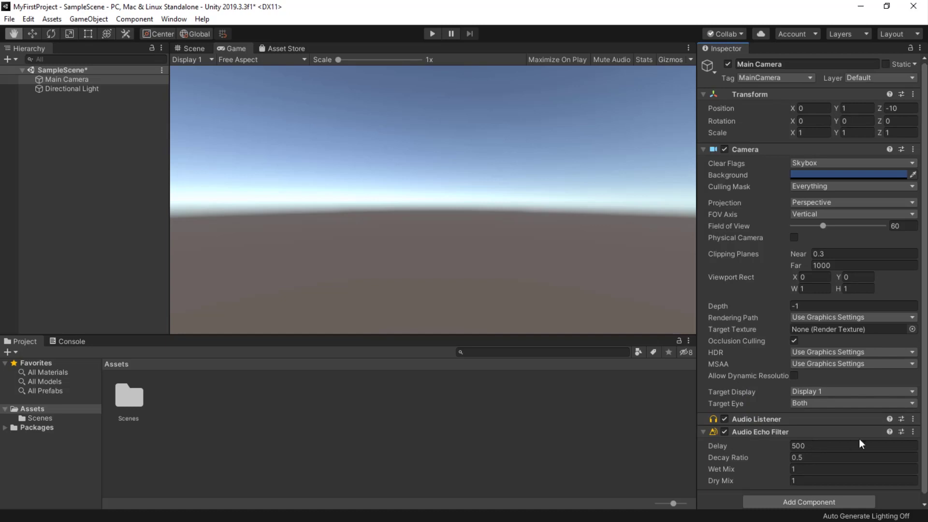
Move the Audio Echo Filter component up, above the Main Camera's Audio Listener.
{"action": "right_click", "coordinate": [904, 428]}
{"action": "left_click", "coordinate": [913, 432]}
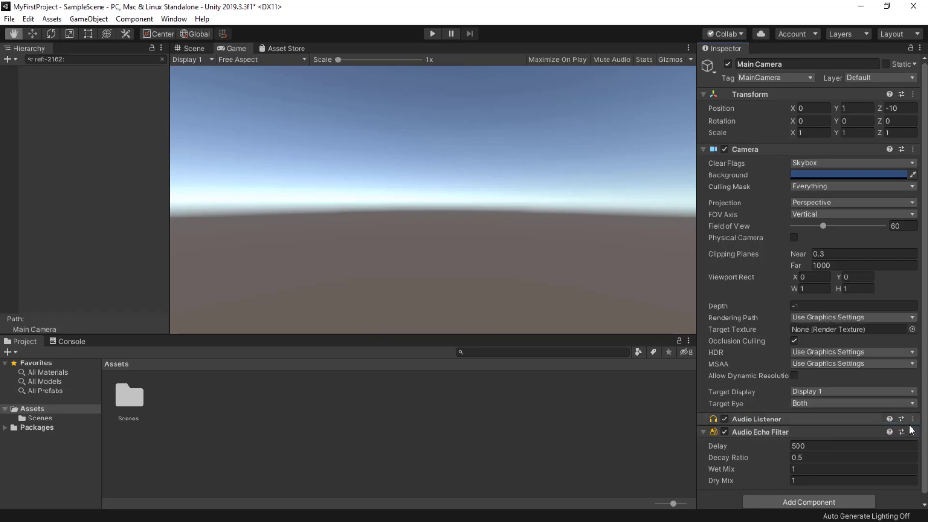
{"action": "left_click", "coordinate": [914, 432]}
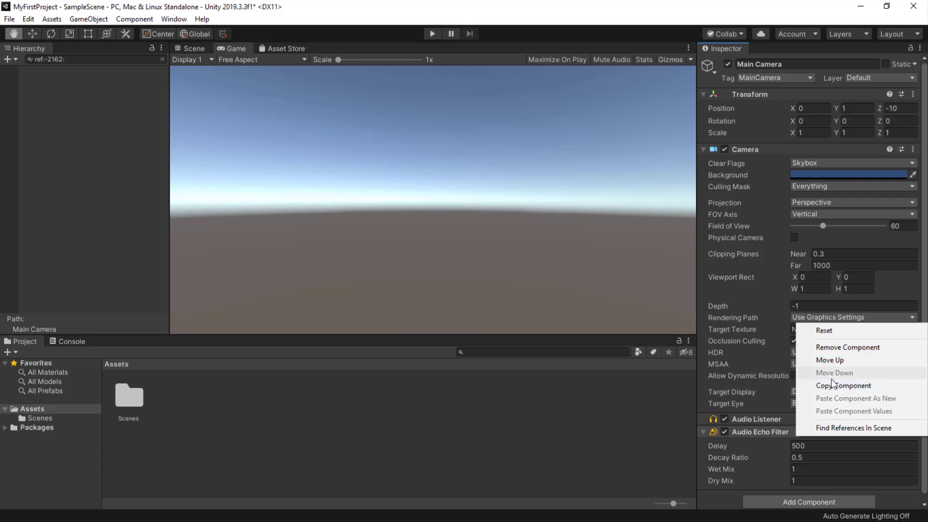
{"action": "left_click", "coordinate": [822, 362]}
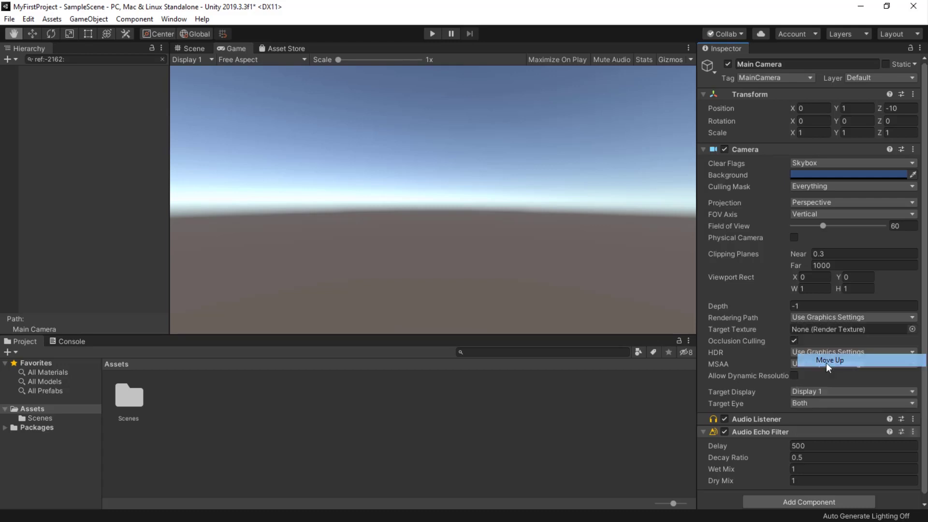
{"action": "scroll", "coordinate": [725, 478], "scroll_direction": "down", "scroll_amount": 1}
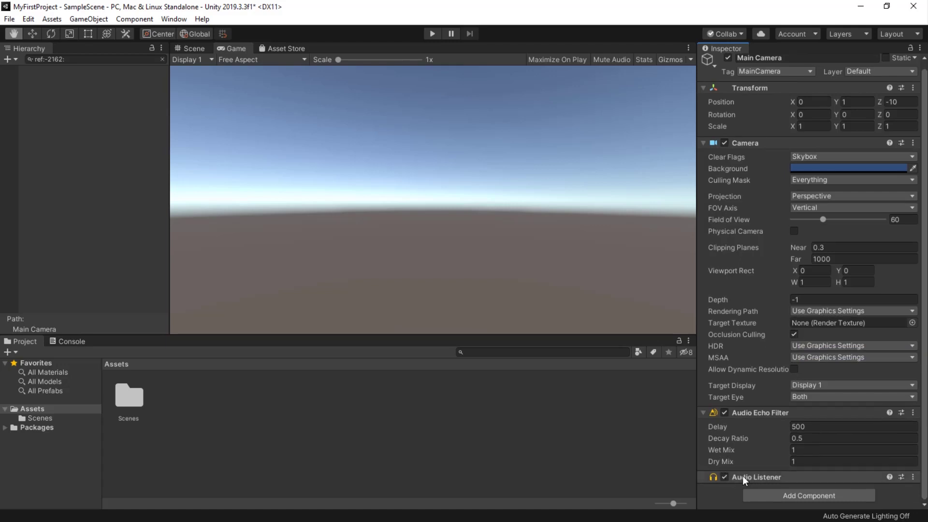
Copy the Audio Echo Filter component and remove it from the Main Camera.
{"action": "left_click", "coordinate": [913, 412]}
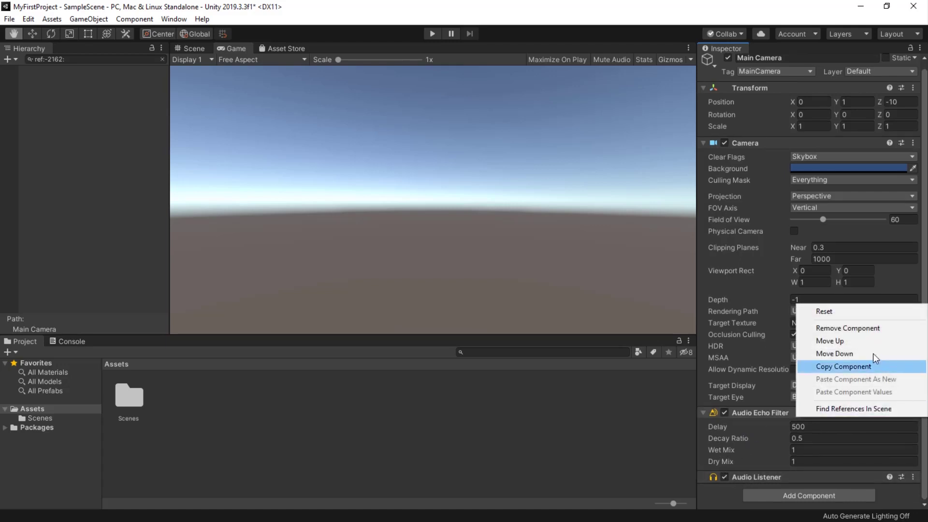
{"action": "left_click", "coordinate": [841, 367]}
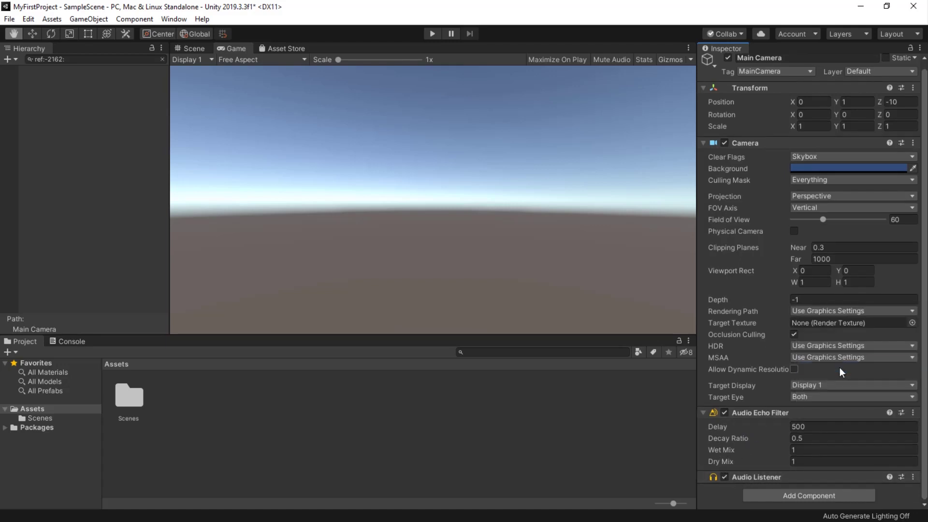
{"action": "left_click", "coordinate": [914, 412]}
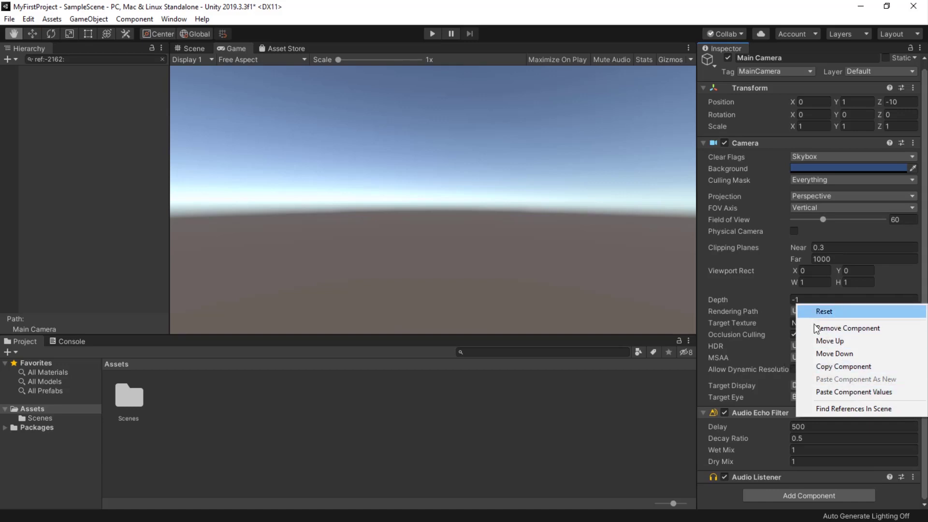
{"action": "left_click", "coordinate": [829, 329]}
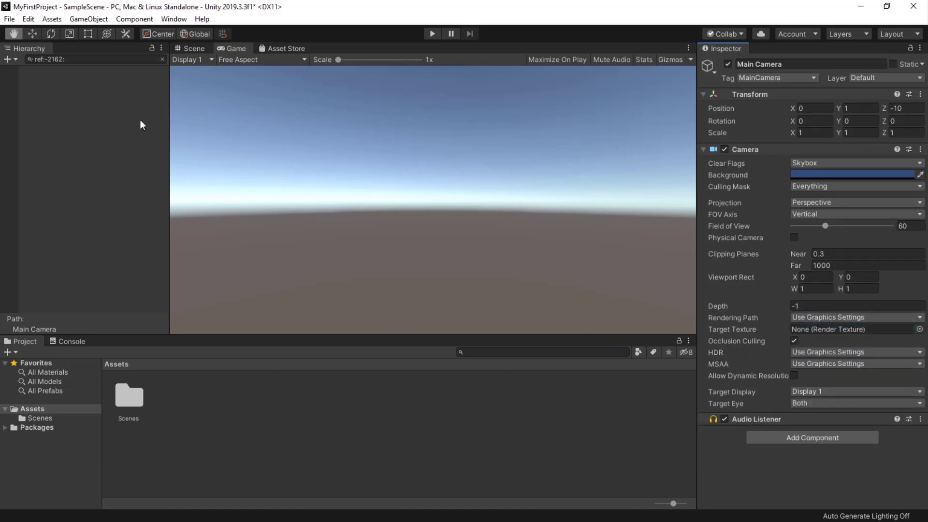
Clear the Hierarchy search filter and show the selected Main Camera in the Scene view.
{"action": "left_click", "coordinate": [162, 59]}
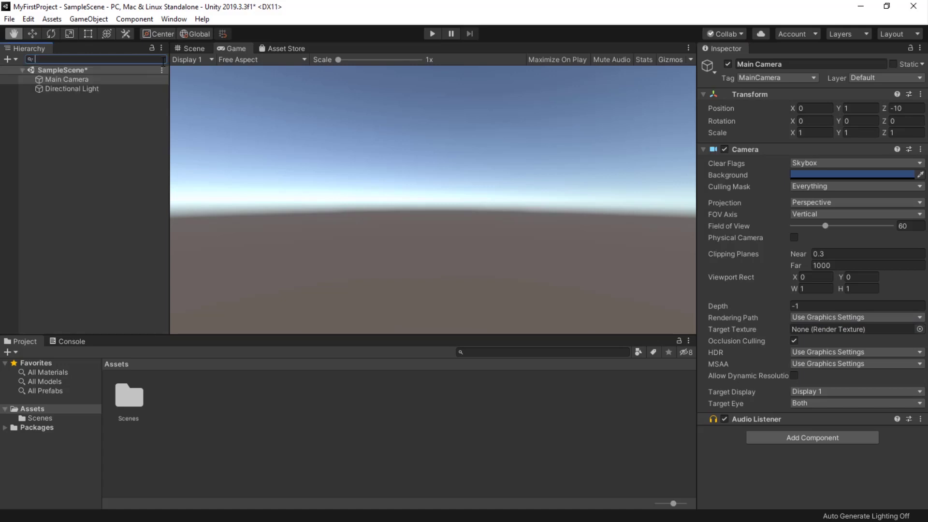
{"action": "left_click", "coordinate": [103, 152]}
{"action": "left_click", "coordinate": [72, 80]}
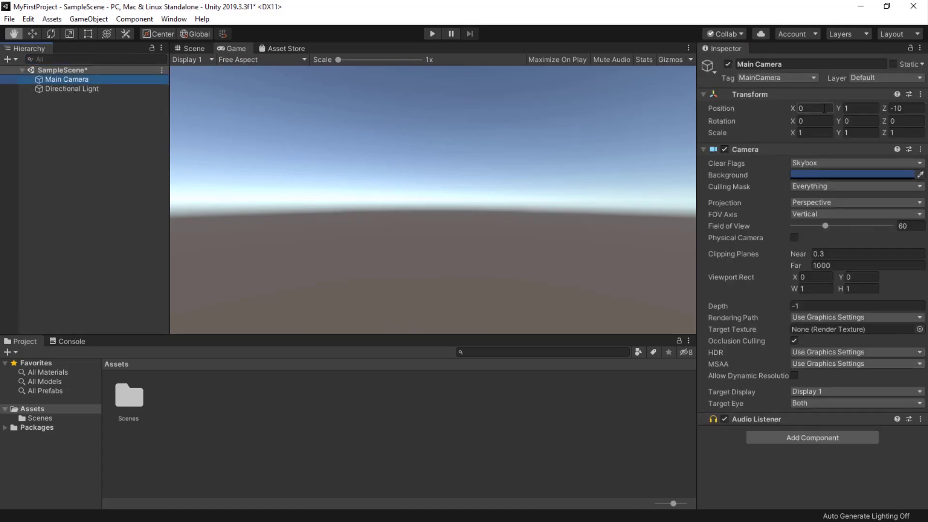
{"action": "left_click", "coordinate": [192, 49]}
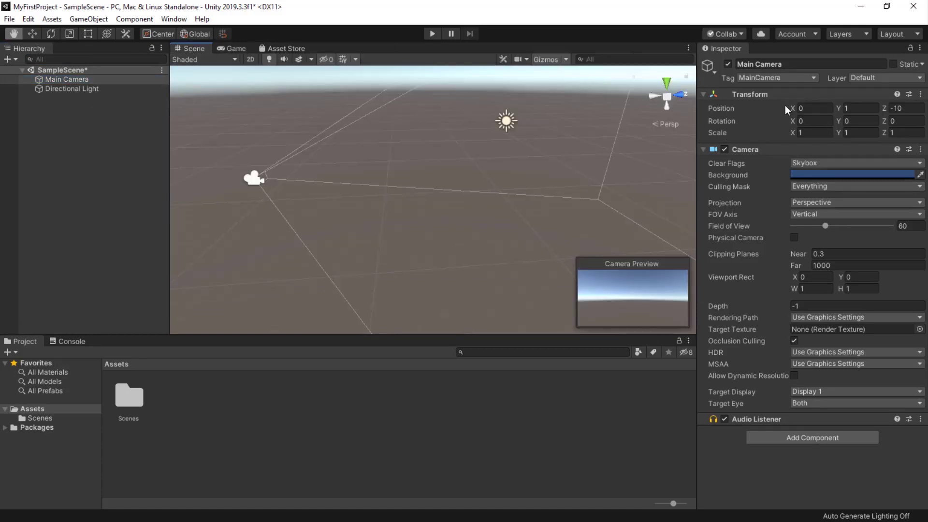
Shift the Main Camera along each axis to position X 0.04, Y -0.08 and Z -10.02.
{"action": "mouse_move", "coordinate": [791, 106]}
{"action": "left_mouse_down"}
{"action": "mouse_move", "coordinate": [748, 103]}
{"action": "mouse_move", "coordinate": [785, 106]}
{"action": "left_mouse_up"}
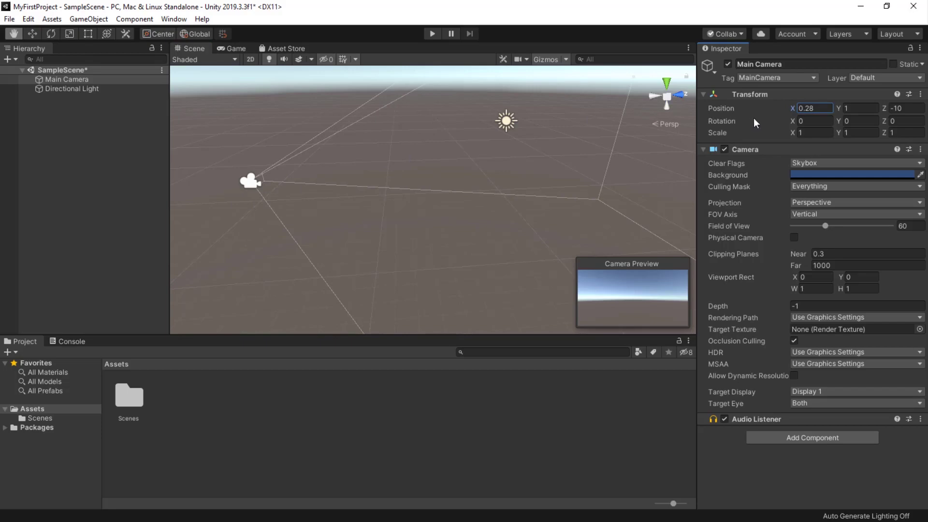
{"action": "mouse_move", "coordinate": [796, 108]}
{"action": "left_mouse_down"}
{"action": "mouse_move", "coordinate": [769, 115]}
{"action": "mouse_move", "coordinate": [793, 112]}
{"action": "left_mouse_up"}
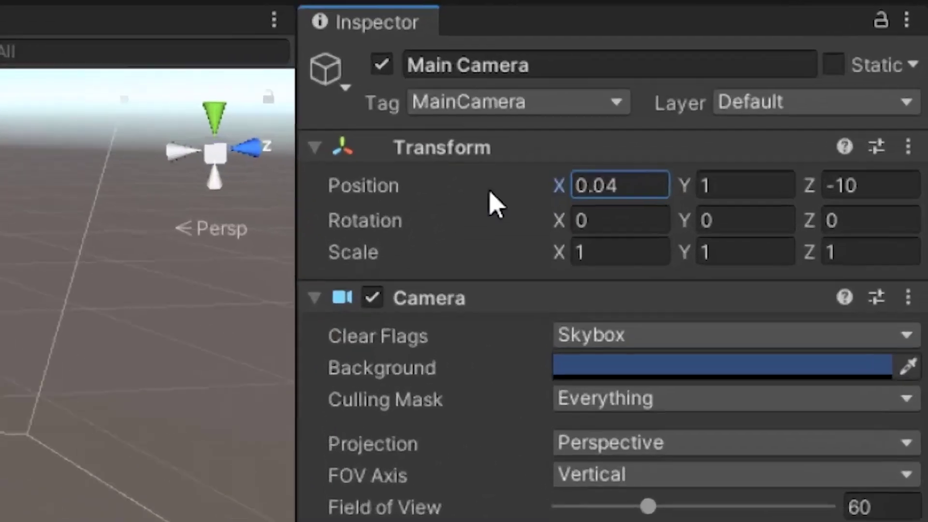
{"action": "left_click_drag", "start_coordinate": [528, 208], "coordinate": [503, 236]}
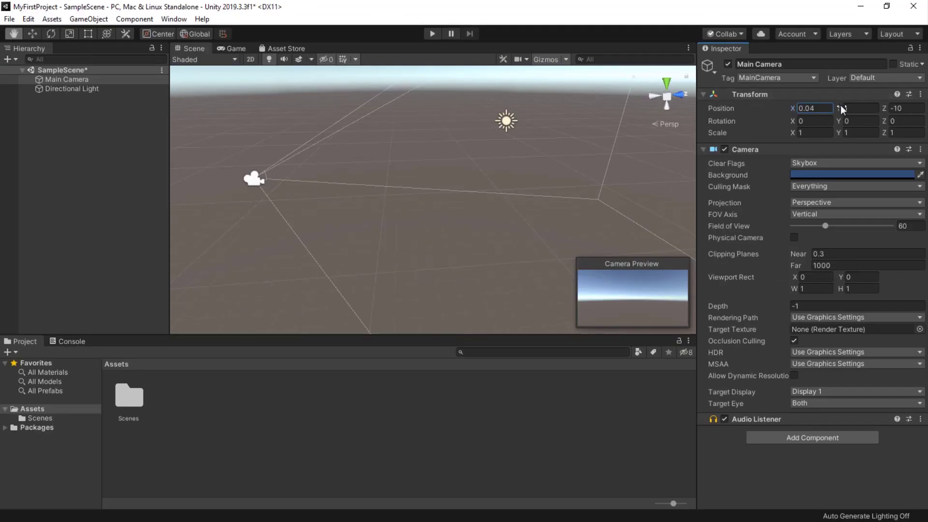
{"action": "left_click_drag", "start_coordinate": [840, 107], "coordinate": [868, 115]}
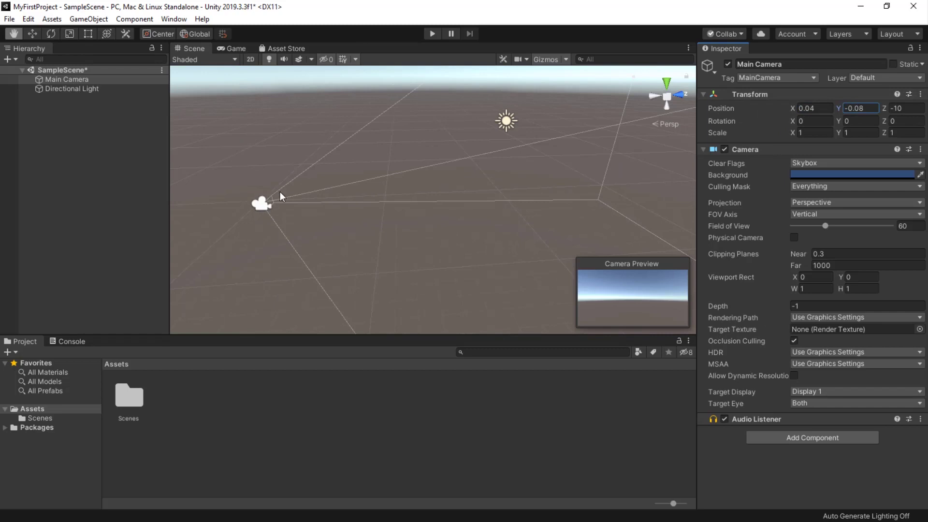
{"action": "left_click_drag", "start_coordinate": [884, 109], "coordinate": [860, 131]}
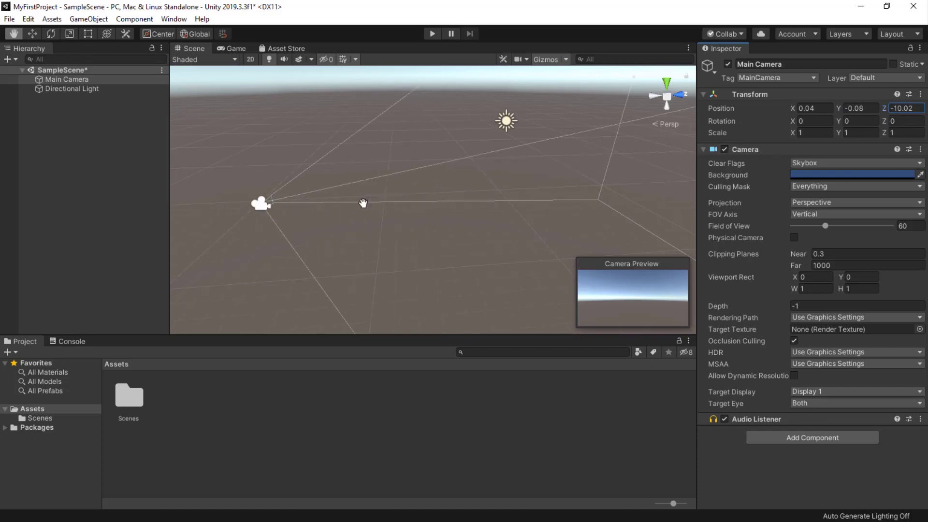
Move the Main Camera along X to 0.28, back to 0.04, and lower its Y position to -0.08.
{"action": "mouse_move", "coordinate": [791, 105]}
{"action": "left_mouse_down"}
{"action": "mouse_move", "coordinate": [734, 104]}
{"action": "mouse_move", "coordinate": [799, 105]}
{"action": "left_mouse_up"}
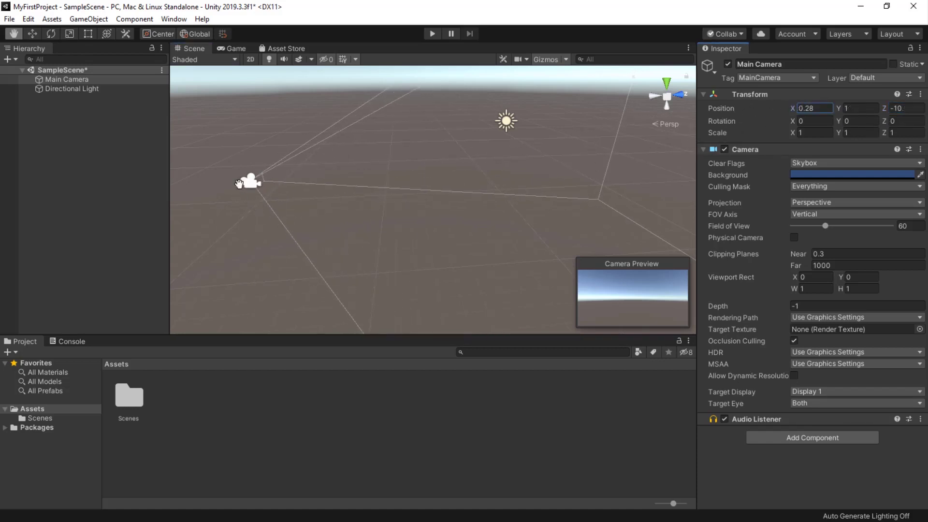
{"action": "mouse_move", "coordinate": [796, 109]}
{"action": "left_mouse_down"}
{"action": "mouse_move", "coordinate": [768, 109]}
{"action": "mouse_move", "coordinate": [828, 116]}
{"action": "mouse_move", "coordinate": [785, 120]}
{"action": "mouse_move", "coordinate": [778, 104]}
{"action": "mouse_move", "coordinate": [734, 105]}
{"action": "mouse_move", "coordinate": [803, 106]}
{"action": "left_mouse_up"}
{"action": "left_click_drag", "start_coordinate": [790, 105], "coordinate": [750, 141]}
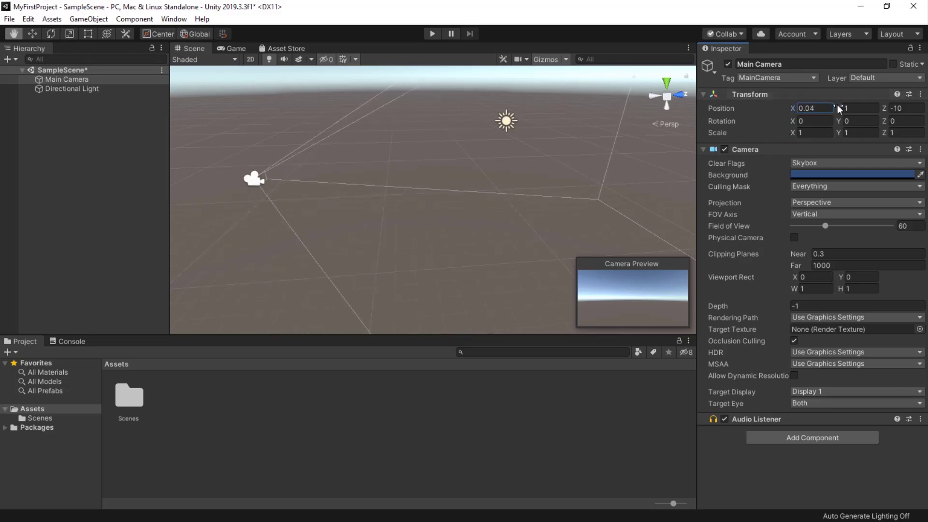
{"action": "left_click_drag", "start_coordinate": [841, 106], "coordinate": [463, 215]}
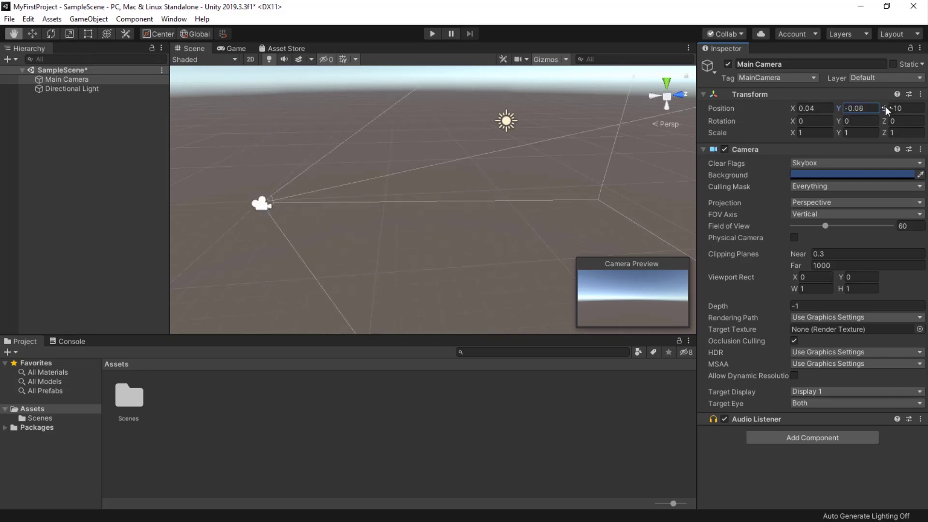
Shift the Main Camera's Z position to -10.02 and rotate it to X -5.32, Y -18.22 and Z 6.59.
{"action": "left_click_drag", "start_coordinate": [886, 107], "coordinate": [514, 198]}
{"action": "left_click_drag", "start_coordinate": [886, 106], "coordinate": [881, 106]}
{"action": "left_click_drag", "start_coordinate": [792, 121], "coordinate": [261, 140]}
{"action": "left_click_drag", "start_coordinate": [885, 121], "coordinate": [840, 128]}
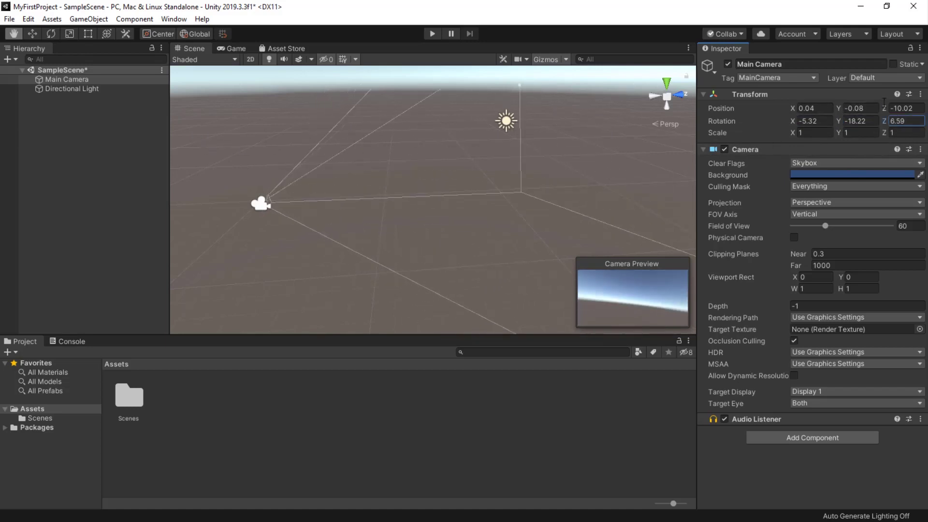
Reset the Main Camera's Transform component and deselect the camera.
{"action": "left_click", "coordinate": [920, 93]}
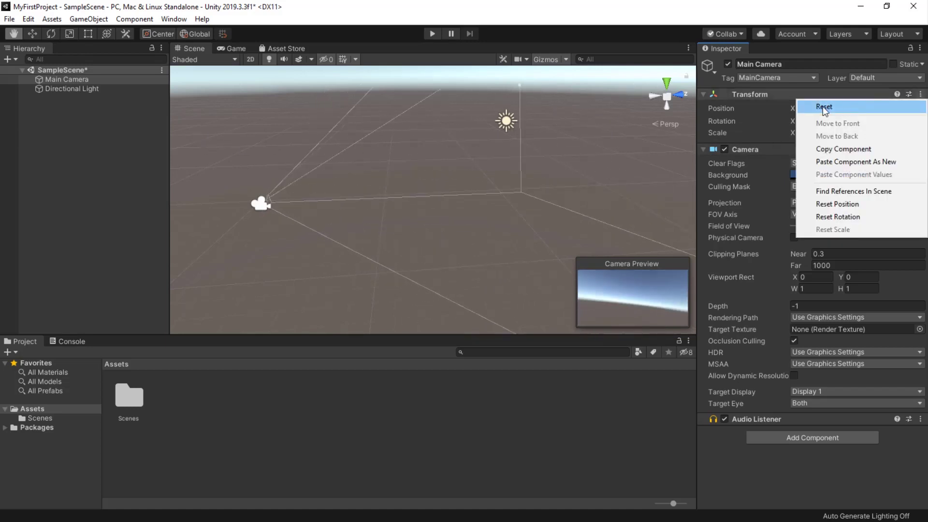
{"action": "left_click", "coordinate": [839, 110]}
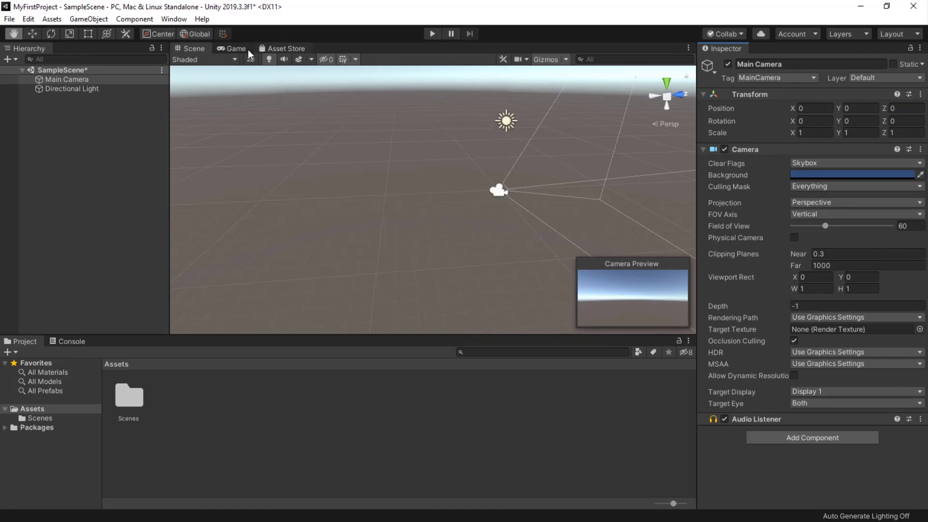
{"action": "left_click", "coordinate": [111, 150]}
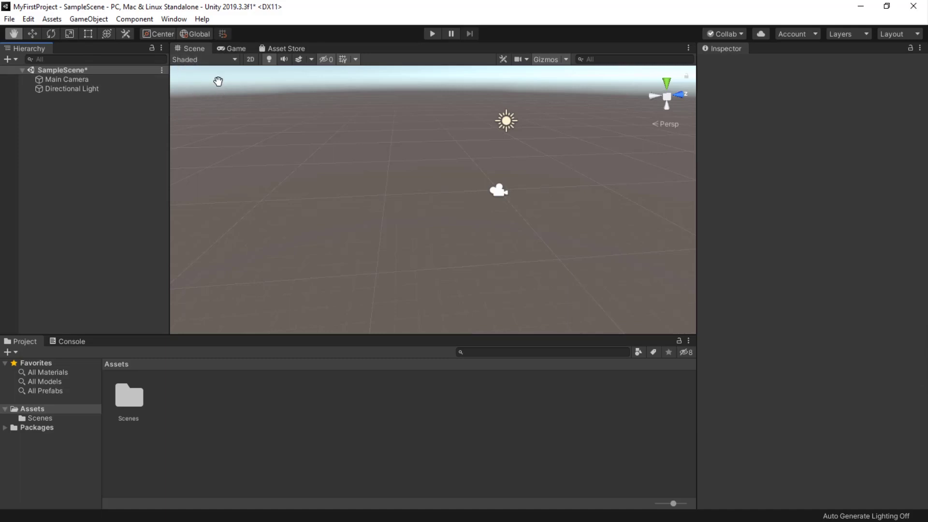
Dock the Game view beside the Scene view and the Console below the Hierarchy.
{"action": "left_click", "coordinate": [231, 48]}
{"action": "left_click_drag", "start_coordinate": [232, 48], "coordinate": [428, 198]}
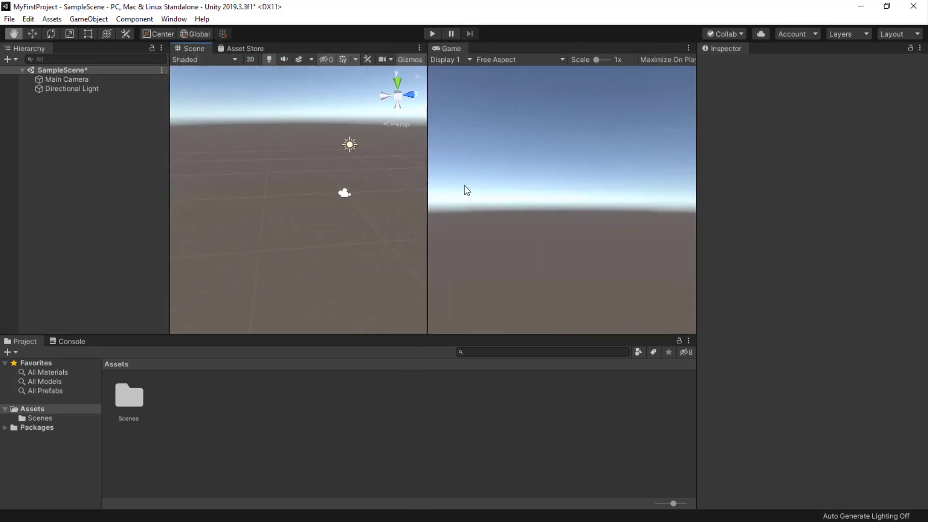
{"action": "left_click", "coordinate": [83, 340]}
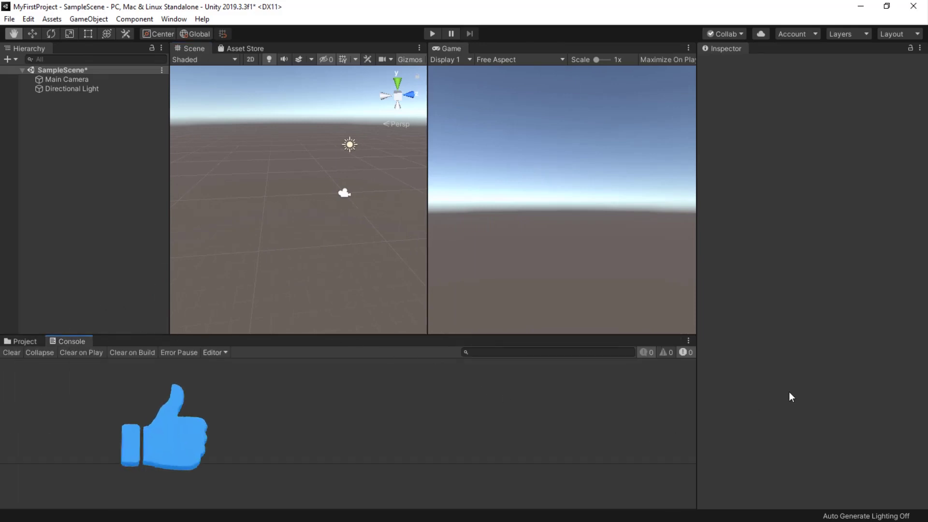
{"action": "left_click_drag", "start_coordinate": [64, 344], "coordinate": [75, 246]}
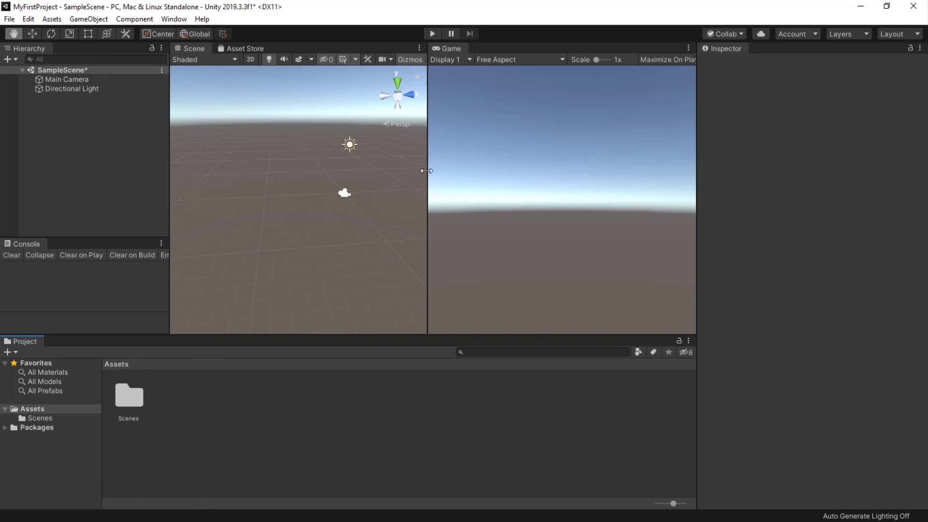
Restore the Default editor layout.
{"action": "left_click", "coordinate": [915, 35]}
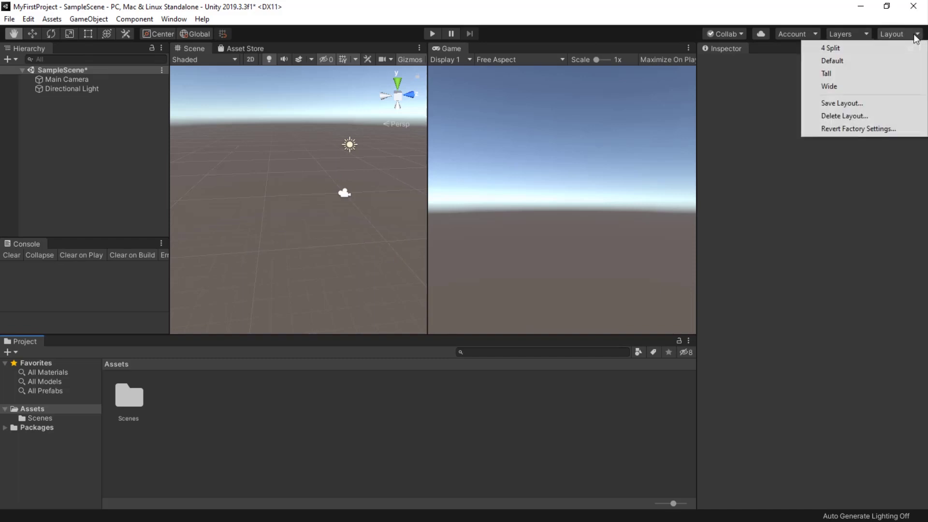
{"action": "left_click", "coordinate": [854, 66]}
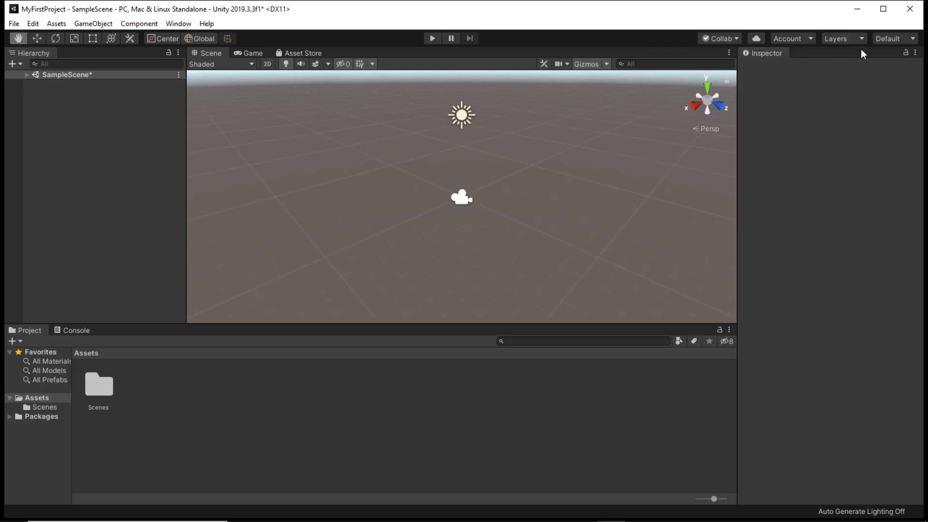
Try the 4 Split, Tall and Wide editor layouts in turn and return to the Default layout.
{"action": "left_click", "coordinate": [894, 39]}
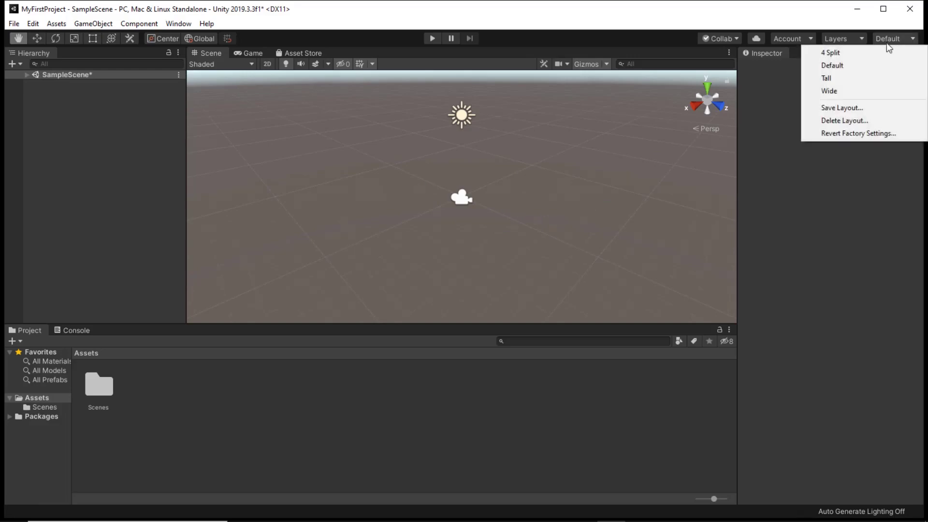
{"action": "left_click", "coordinate": [851, 55]}
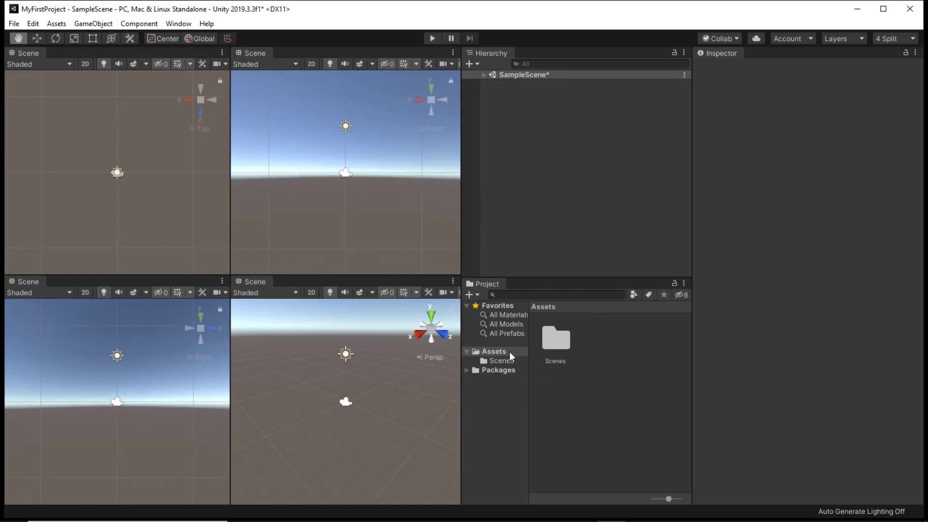
{"action": "left_click", "coordinate": [880, 43]}
{"action": "left_click", "coordinate": [842, 78]}
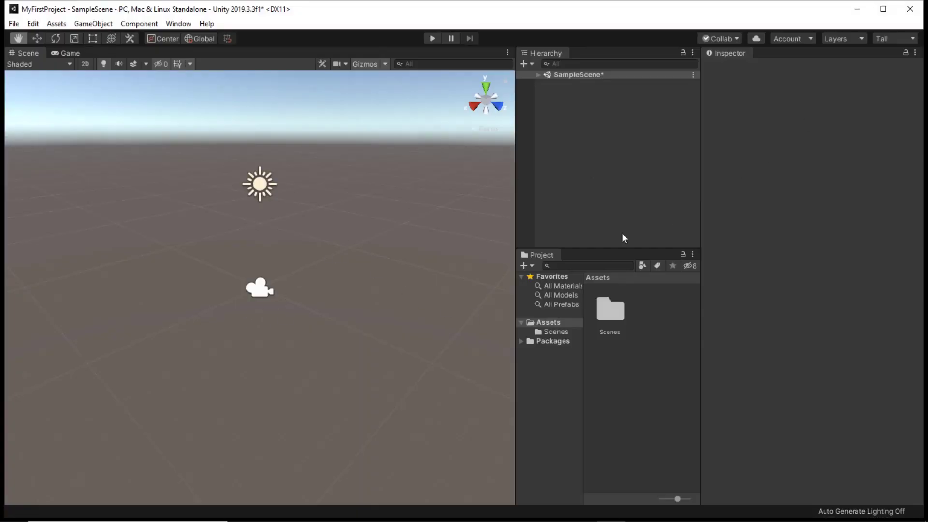
{"action": "left_click", "coordinate": [888, 37]}
{"action": "left_click", "coordinate": [846, 91]}
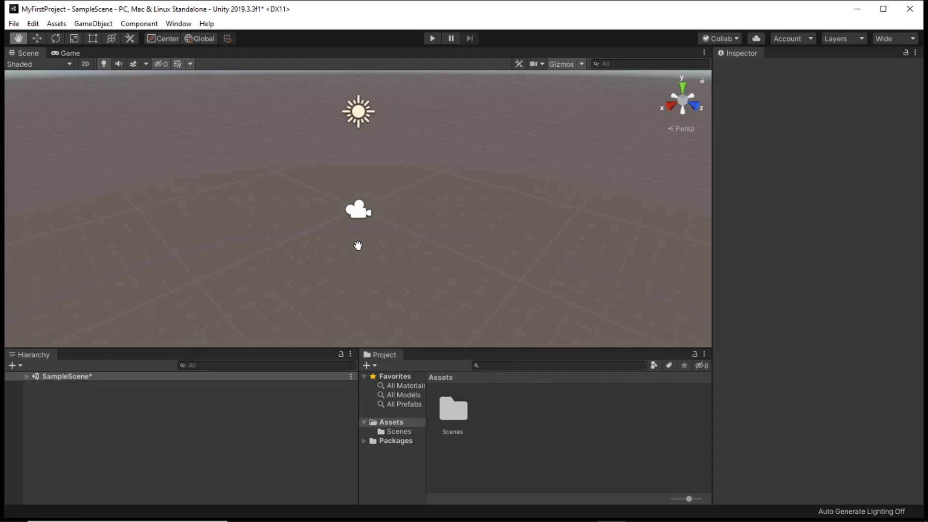
{"action": "left_click", "coordinate": [884, 44]}
{"action": "left_click", "coordinate": [843, 63]}
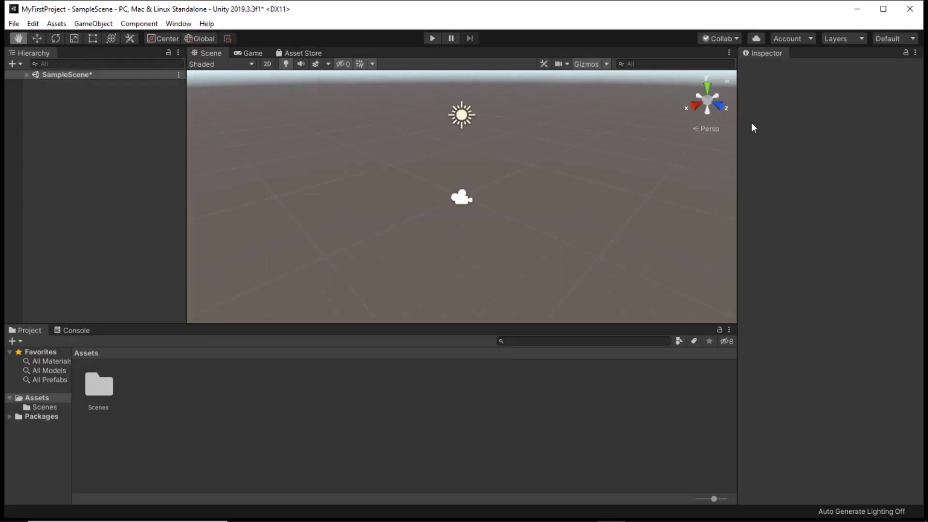
Widen the Inspector, dock Game beside Scene and Console beside Project, and align the dividers between both pairs.
{"action": "left_click_drag", "start_coordinate": [735, 135], "coordinate": [698, 153]}
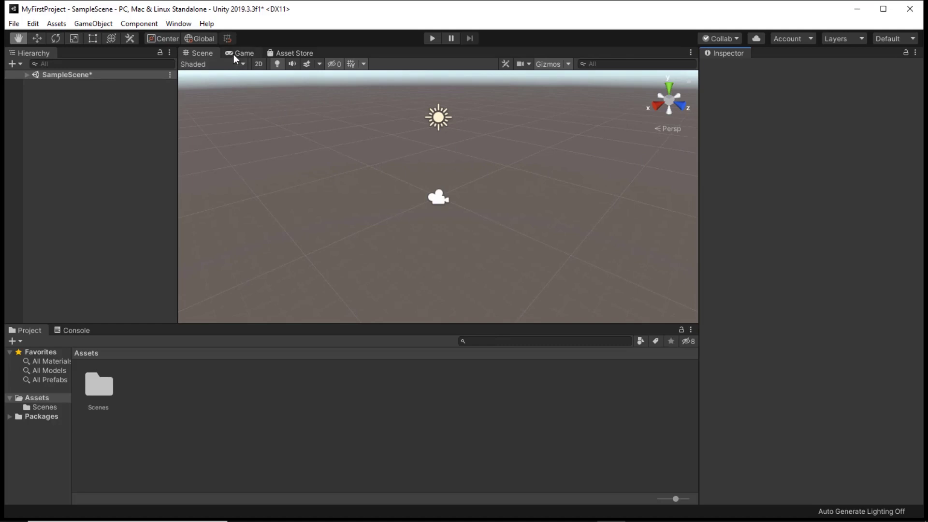
{"action": "left_click_drag", "start_coordinate": [233, 55], "coordinate": [573, 160]}
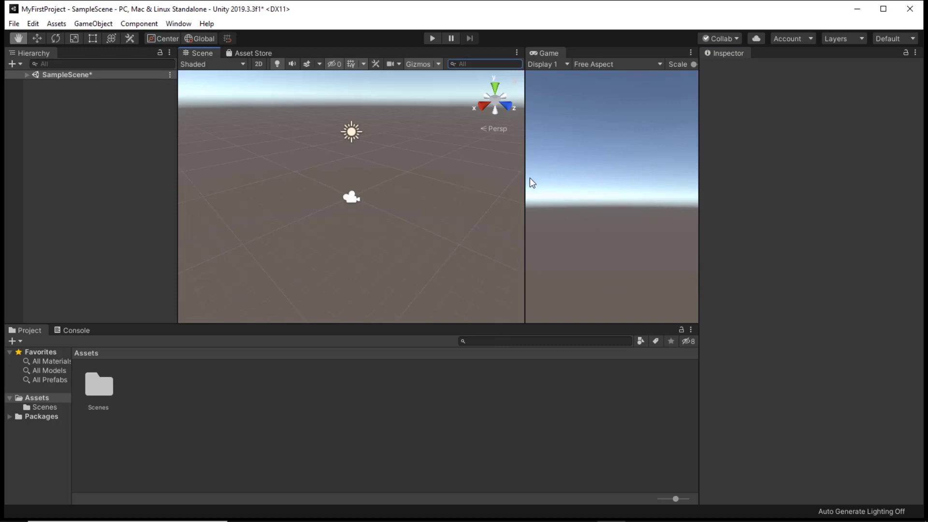
{"action": "left_click_drag", "start_coordinate": [527, 179], "coordinate": [436, 195]}
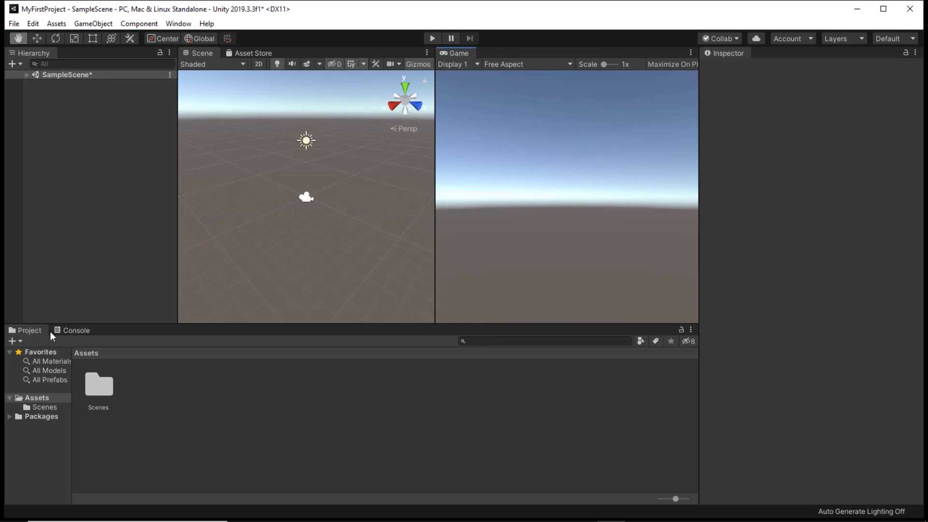
{"action": "left_click_drag", "start_coordinate": [64, 336], "coordinate": [724, 388]}
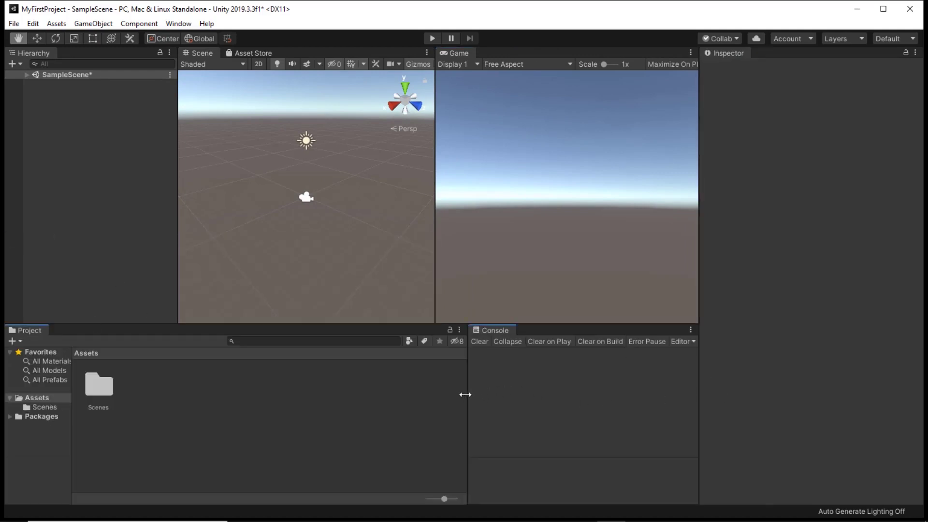
{"action": "left_click_drag", "start_coordinate": [465, 395], "coordinate": [436, 396]}
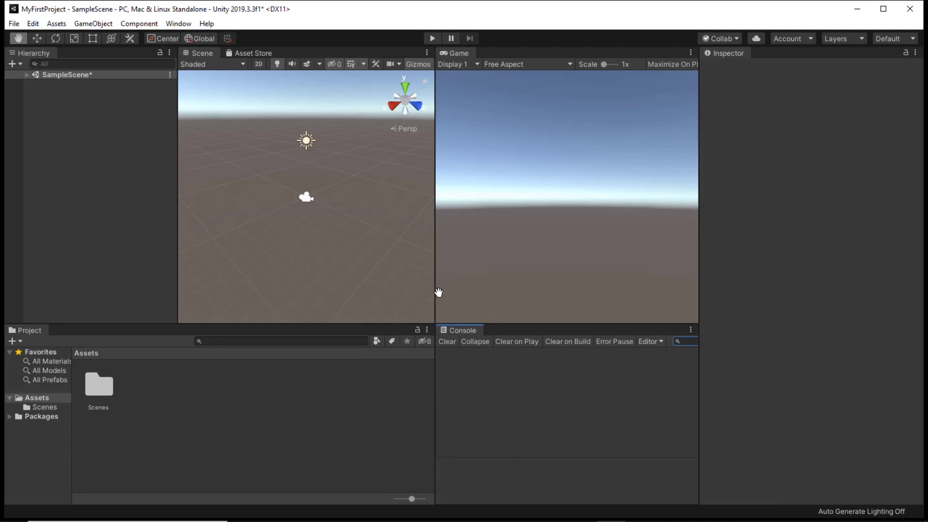
{"action": "left_click", "coordinate": [887, 38]}
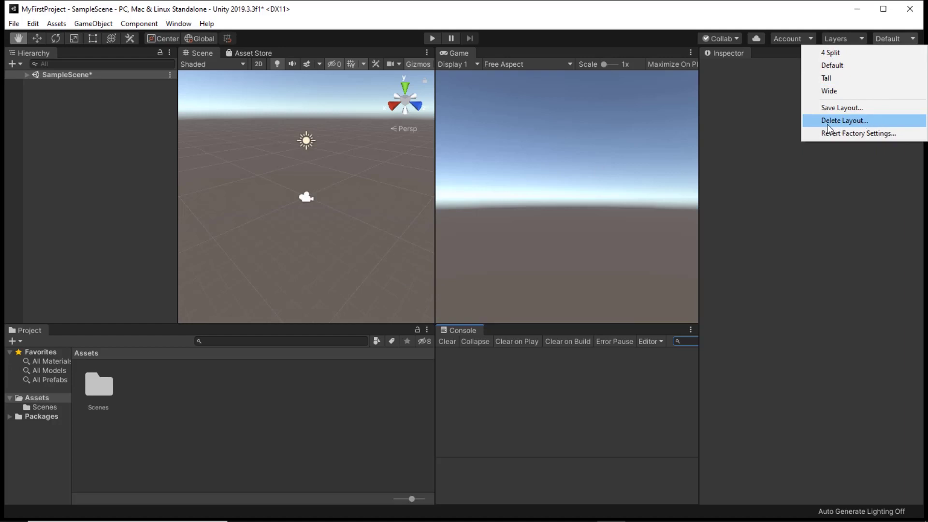
{"action": "left_click", "coordinate": [863, 125]}
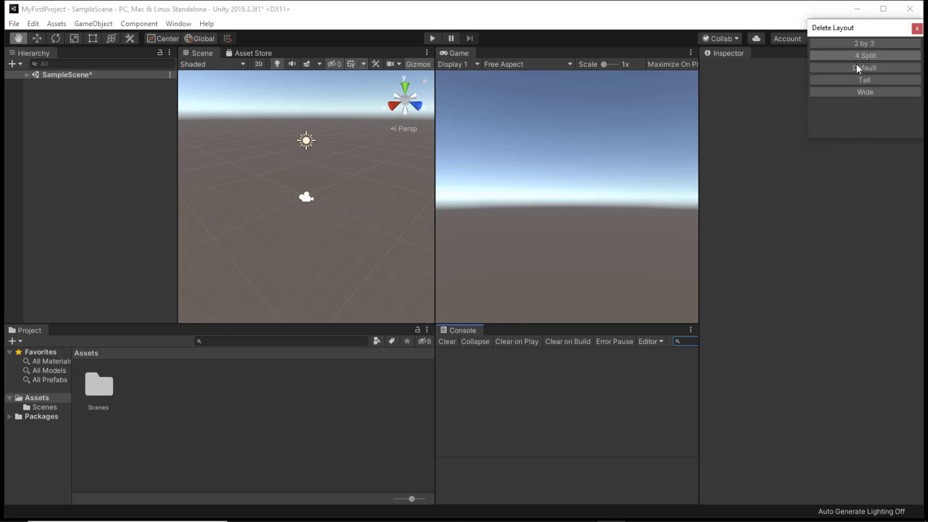
{"action": "left_click", "coordinate": [865, 43]}
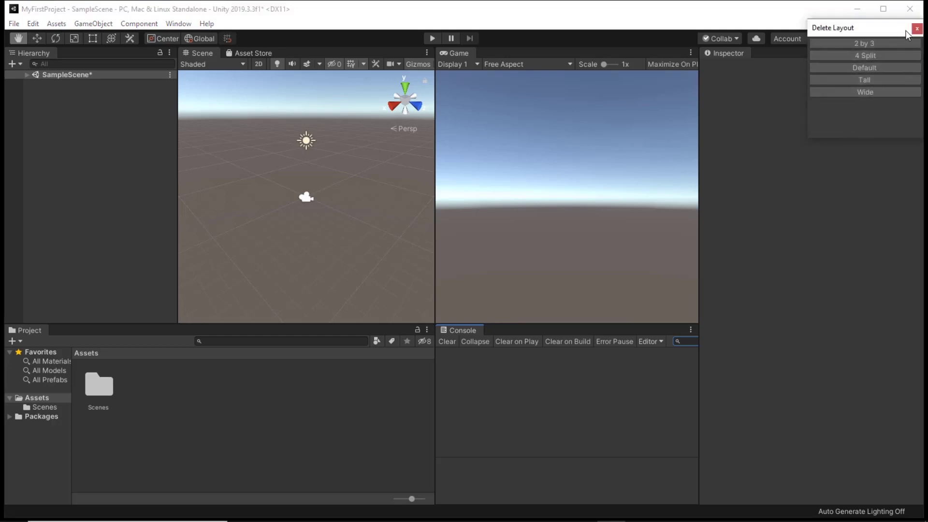
{"action": "left_click", "coordinate": [917, 28]}
Save the current window arrangement as a layout named MyFirstLayout.
{"action": "left_click", "coordinate": [895, 41]}
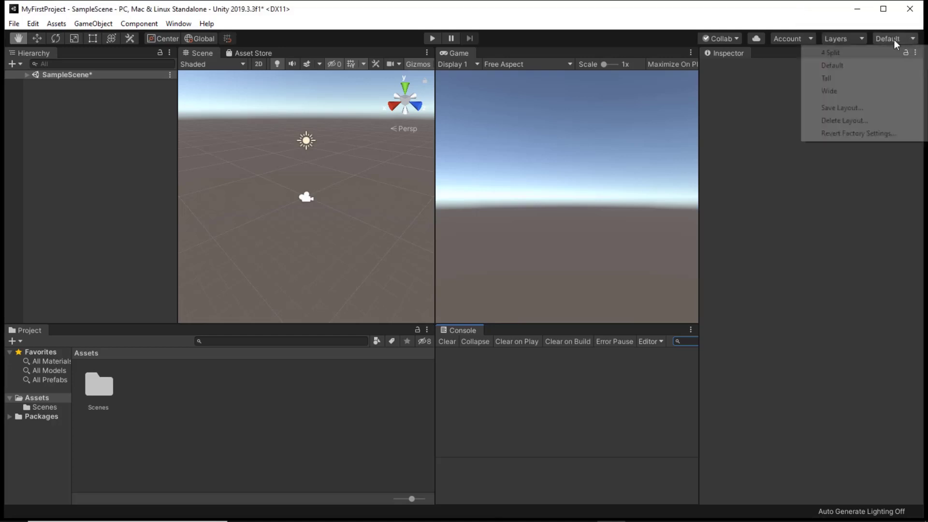
{"action": "left_click", "coordinate": [870, 108]}
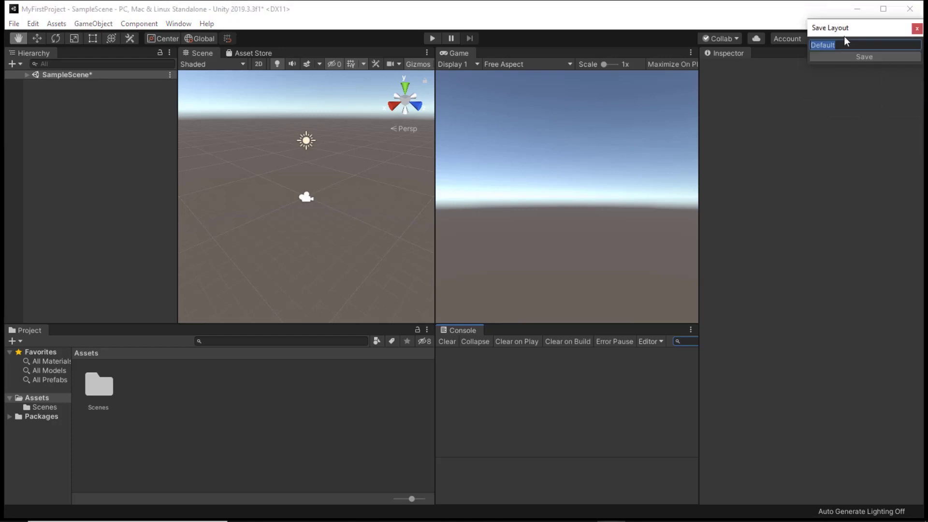
{"action": "type", "text": "MyFirstLayout"}
{"action": "left_click", "coordinate": [851, 57]}
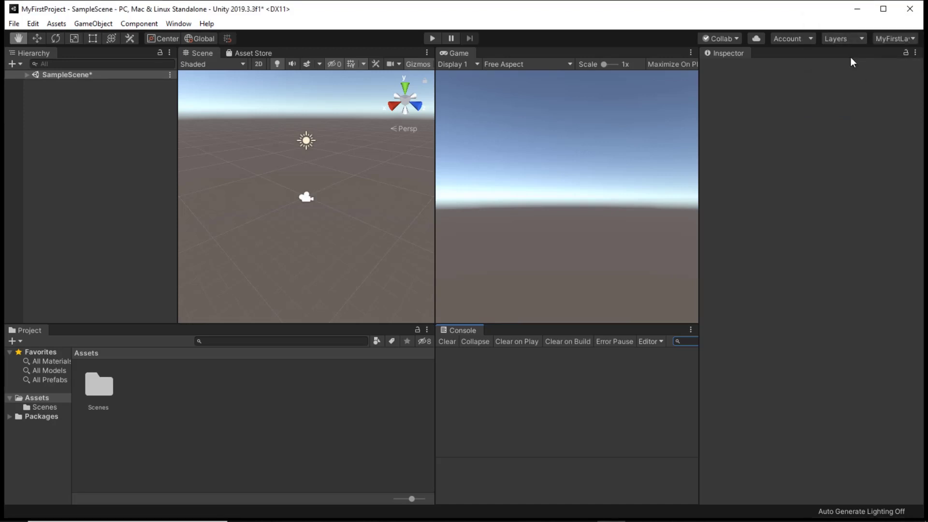
Switch to the 4 Split layout and back to the saved MyFirstLayout.
{"action": "left_click", "coordinate": [891, 39]}
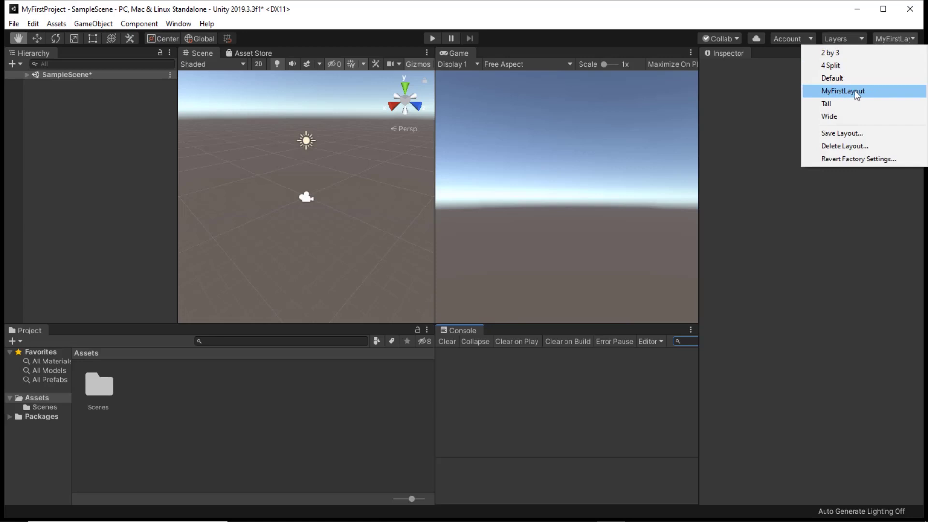
{"action": "left_click", "coordinate": [838, 65]}
{"action": "left_click", "coordinate": [892, 39]}
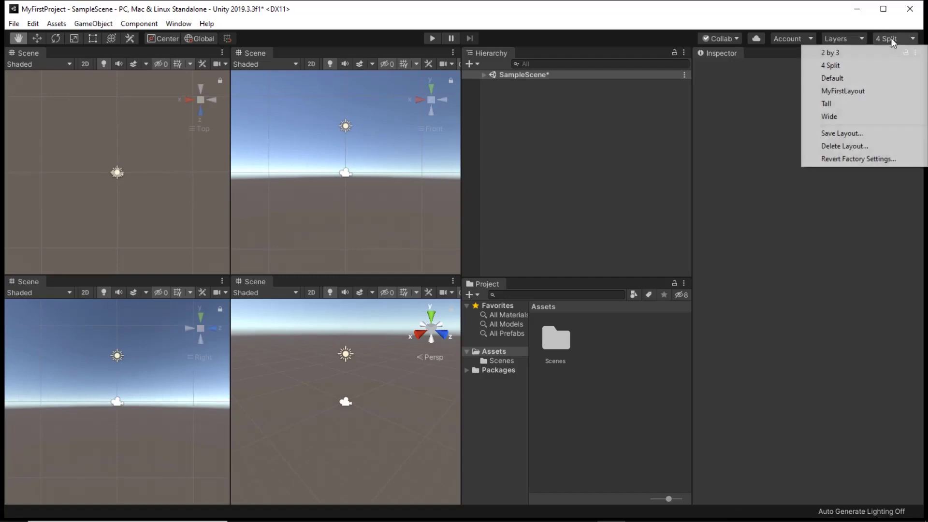
{"action": "left_click", "coordinate": [891, 92]}
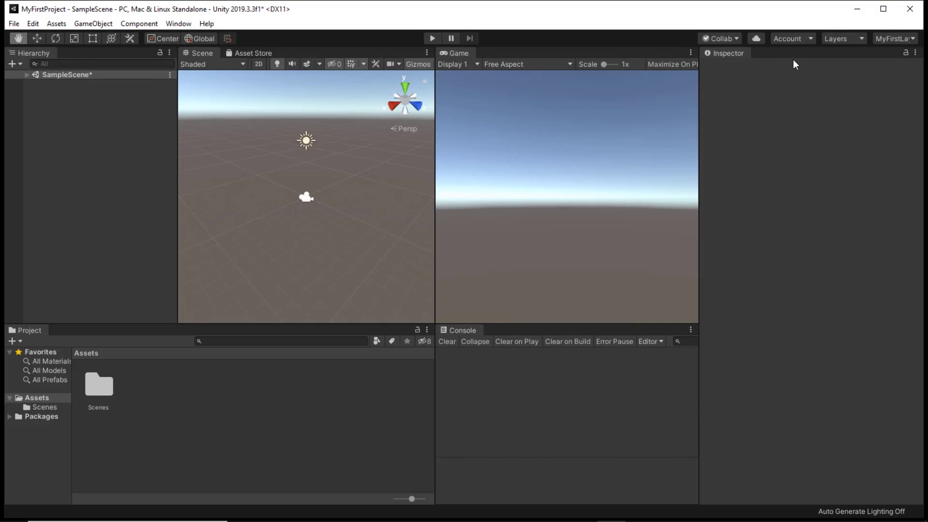
Delete the saved layout MyFirstLayout and close the layout deletion window.
{"action": "left_click", "coordinate": [892, 38]}
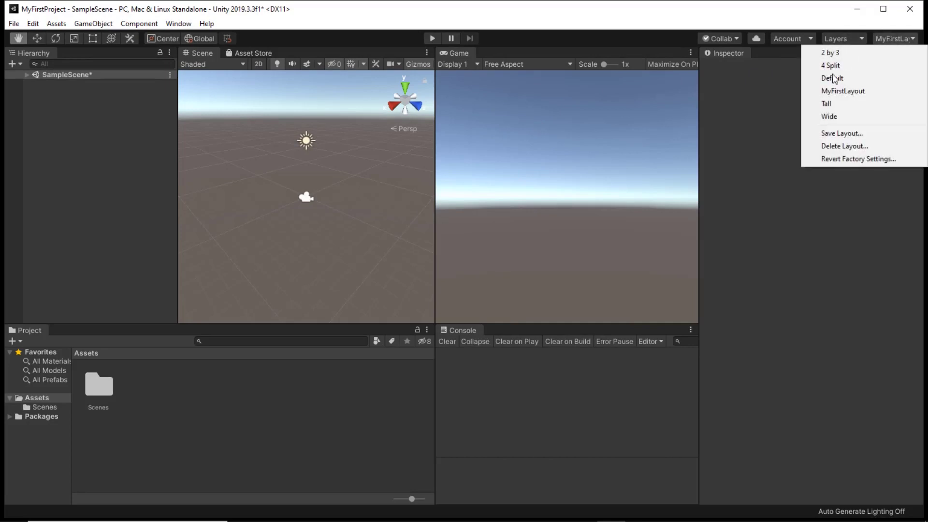
{"action": "left_click", "coordinate": [855, 147]}
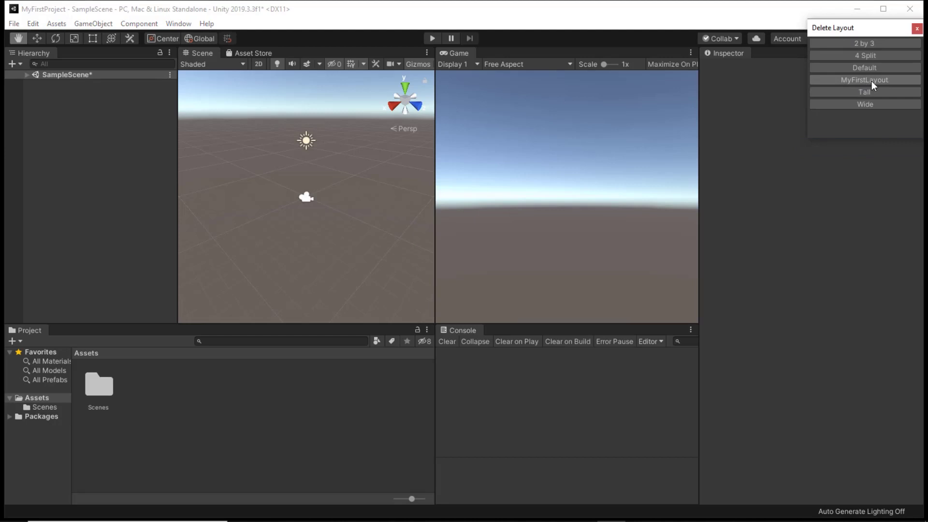
{"action": "left_click", "coordinate": [902, 82]}
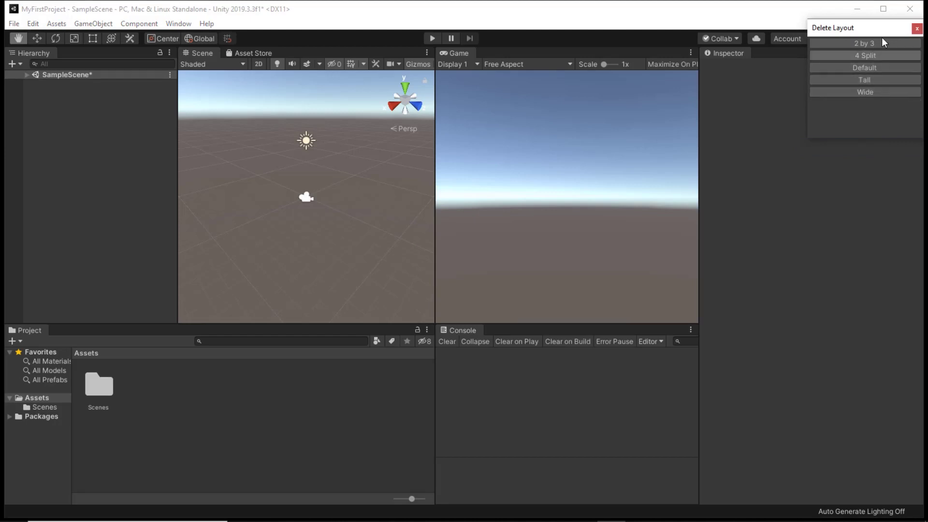
{"action": "left_click", "coordinate": [917, 29]}
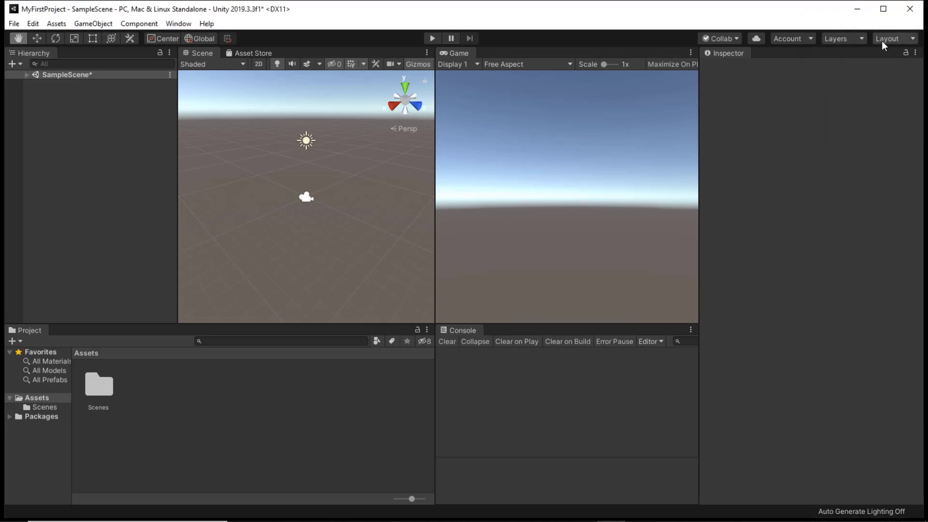
Load the Default layout again and bring the Console to the front.
{"action": "left_click", "coordinate": [882, 41]}
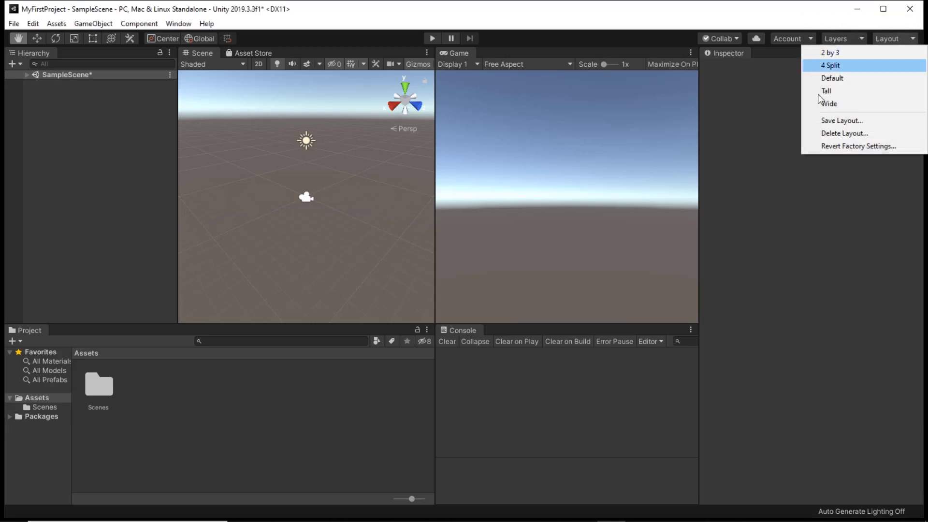
{"action": "left_click", "coordinate": [855, 78]}
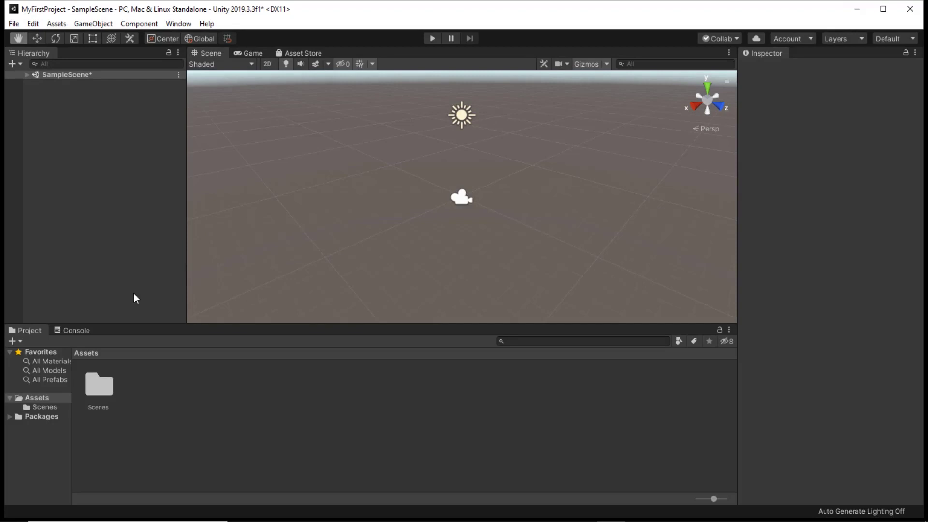
{"action": "left_click", "coordinate": [71, 330]}
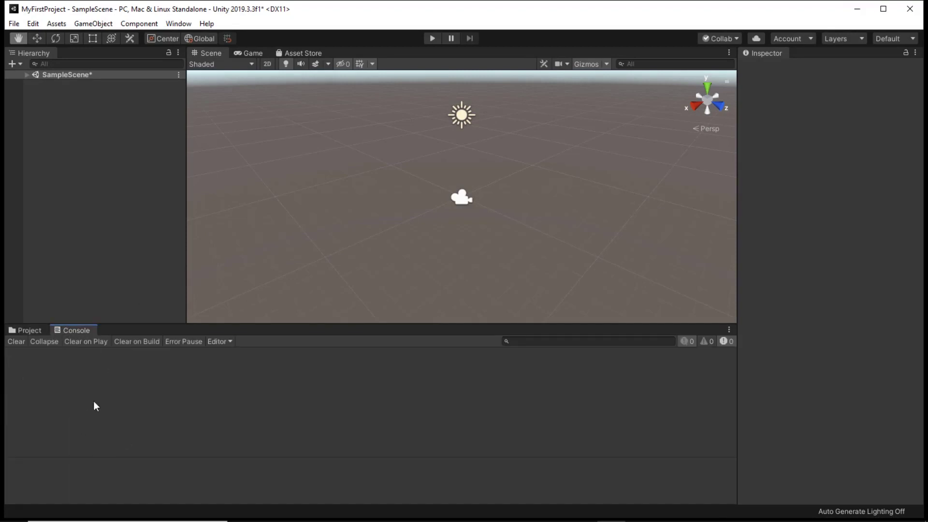